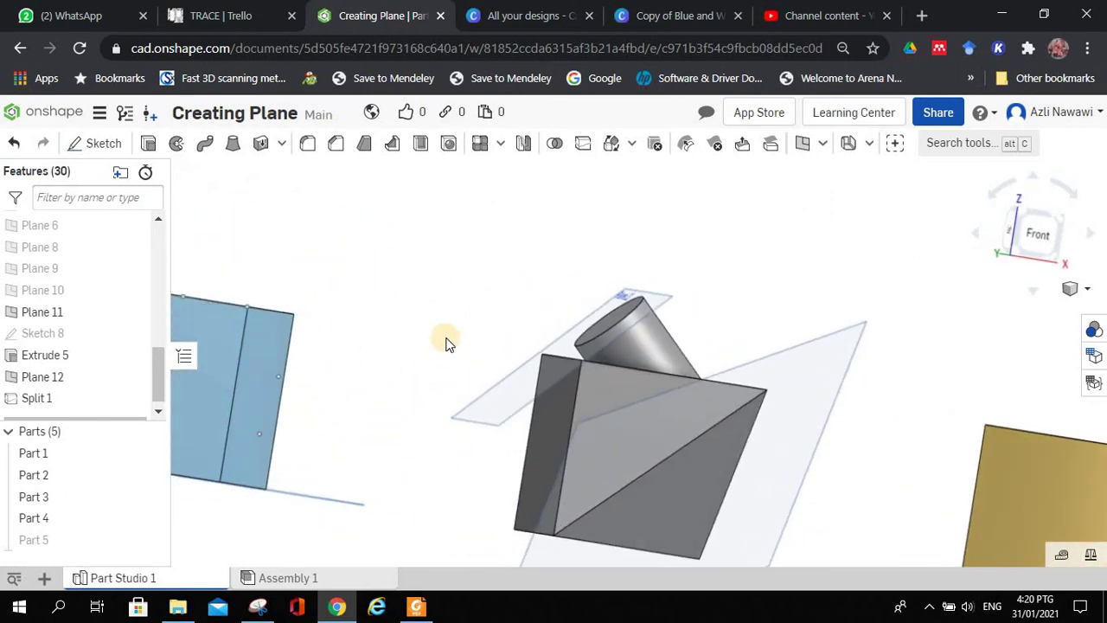
Review the split grey block with its angled cylinder and two planes, and consult the plane-type list in Snipping Tool
right_click_drag(463, 352, 441, 367)
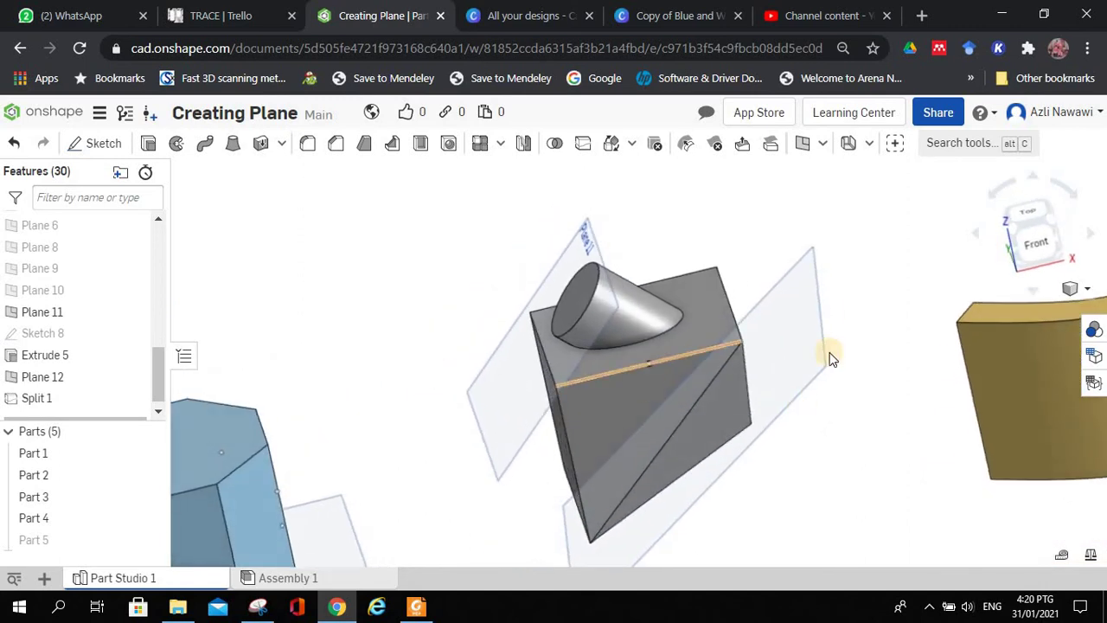
right_click_drag(428, 412, 553, 354)
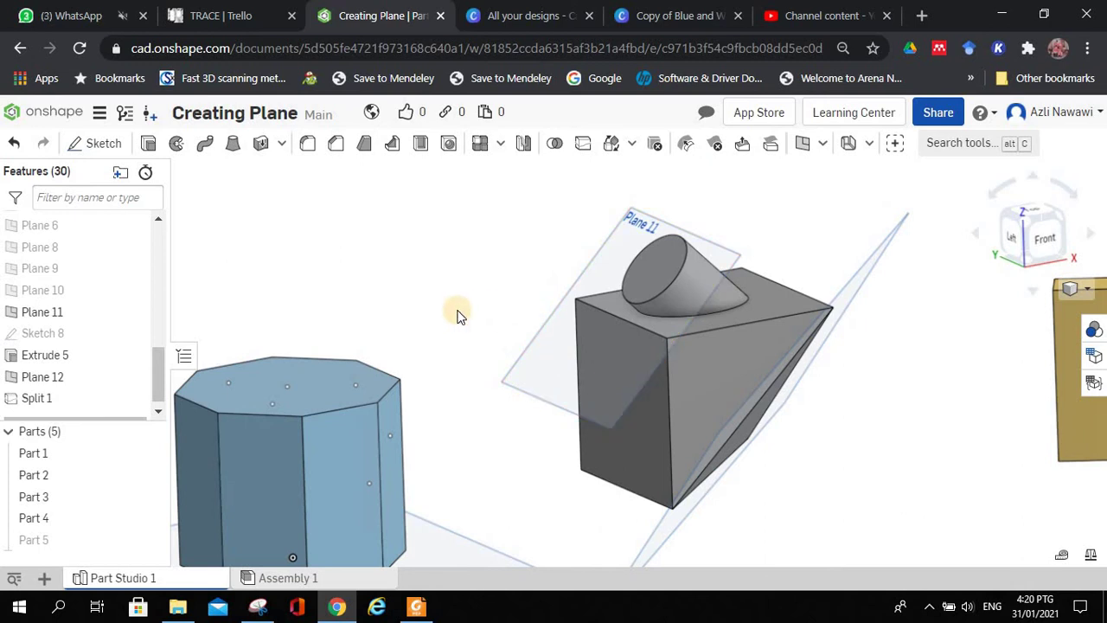
right_click_drag(476, 318, 467, 319)
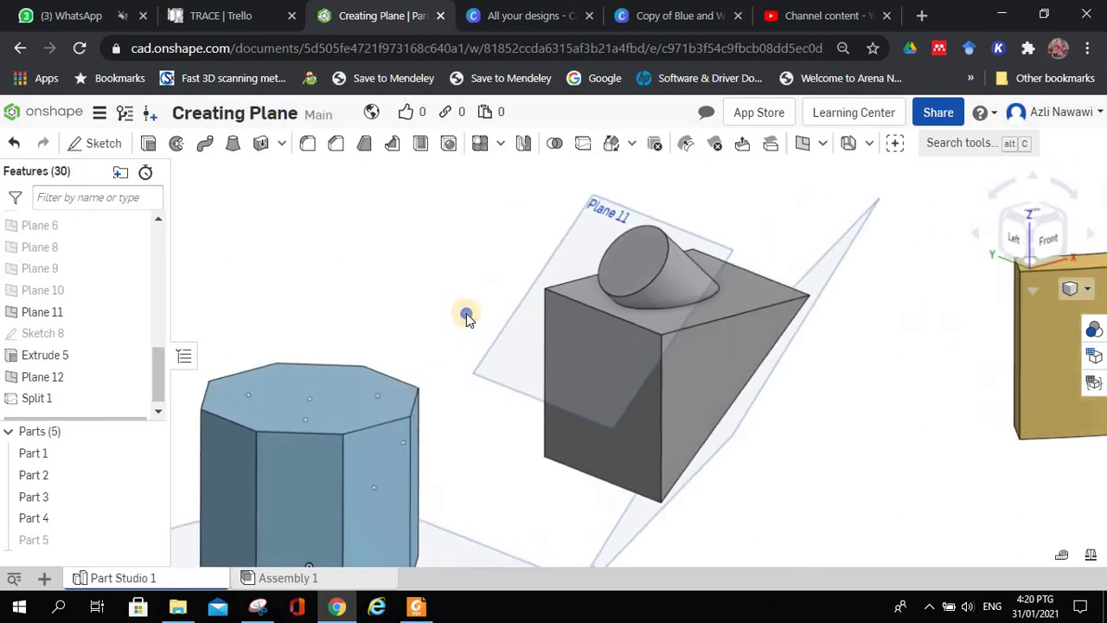
right_click_drag(435, 362, 456, 327)
right_click_drag(412, 368, 447, 336)
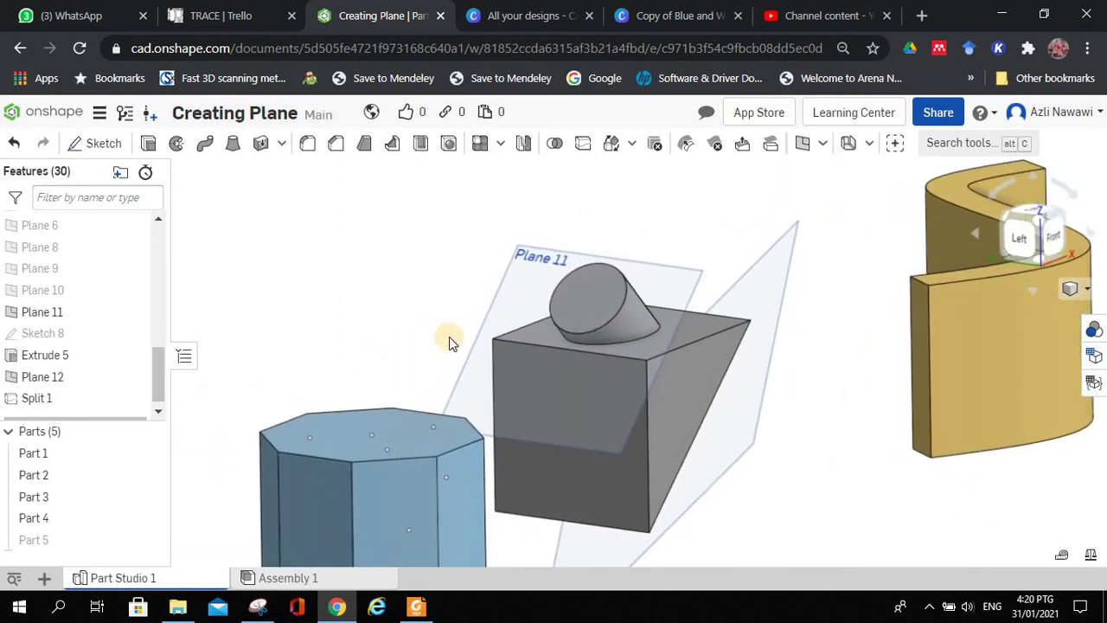
left_click(253, 610)
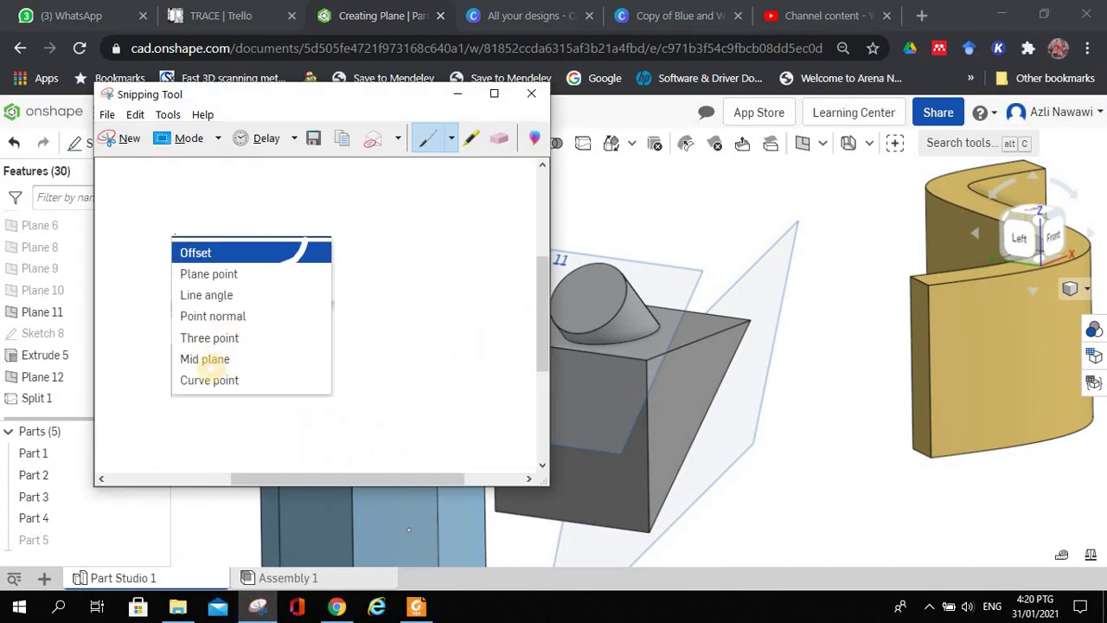
left_click(458, 93)
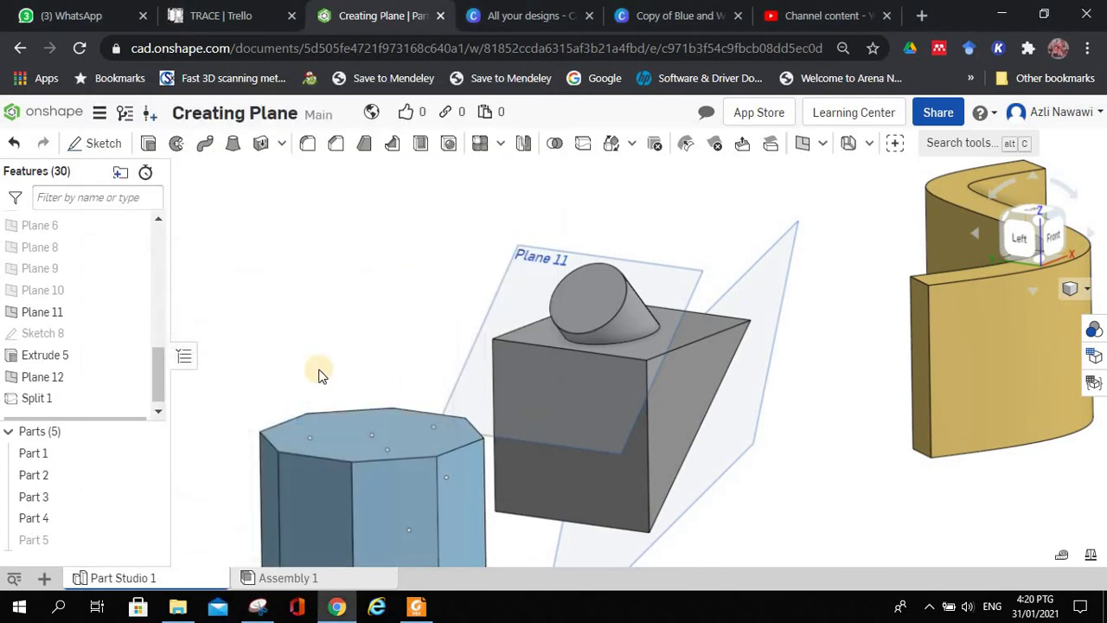
Check that two opposite side faces of the blue octagonal prism are parallel by selecting both, and clear the selection
right_click_drag(319, 371, 474, 271)
right_click_drag(476, 411, 690, 464)
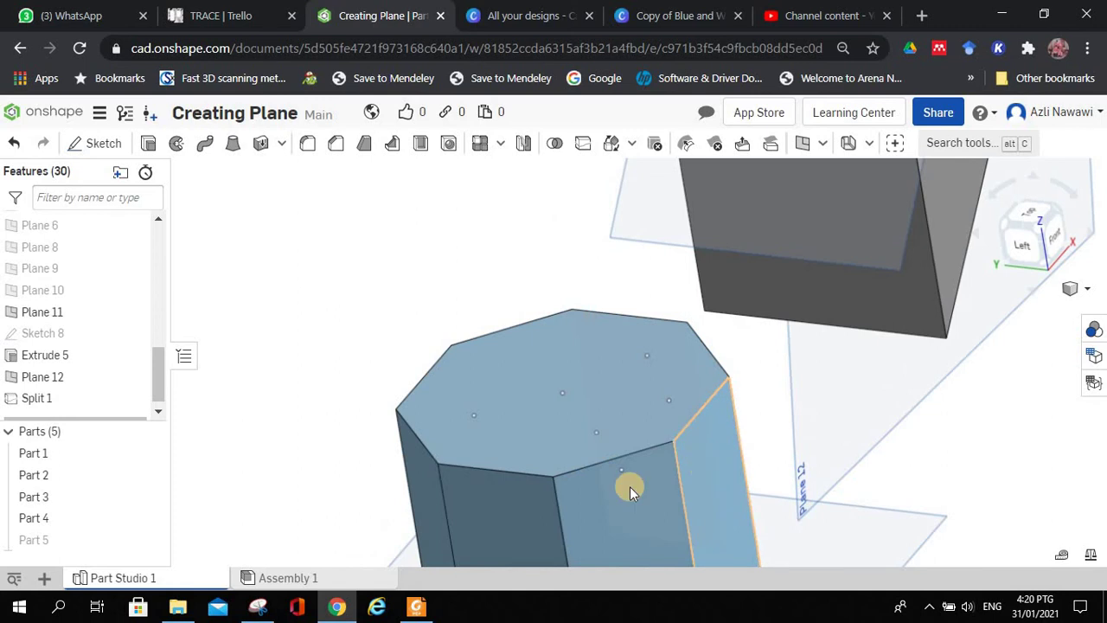
left_click(564, 448)
right_click_drag(421, 289, 695, 425)
left_click(679, 411)
right_click_drag(643, 378, 579, 250)
middle_click_drag(579, 251, 559, 239)
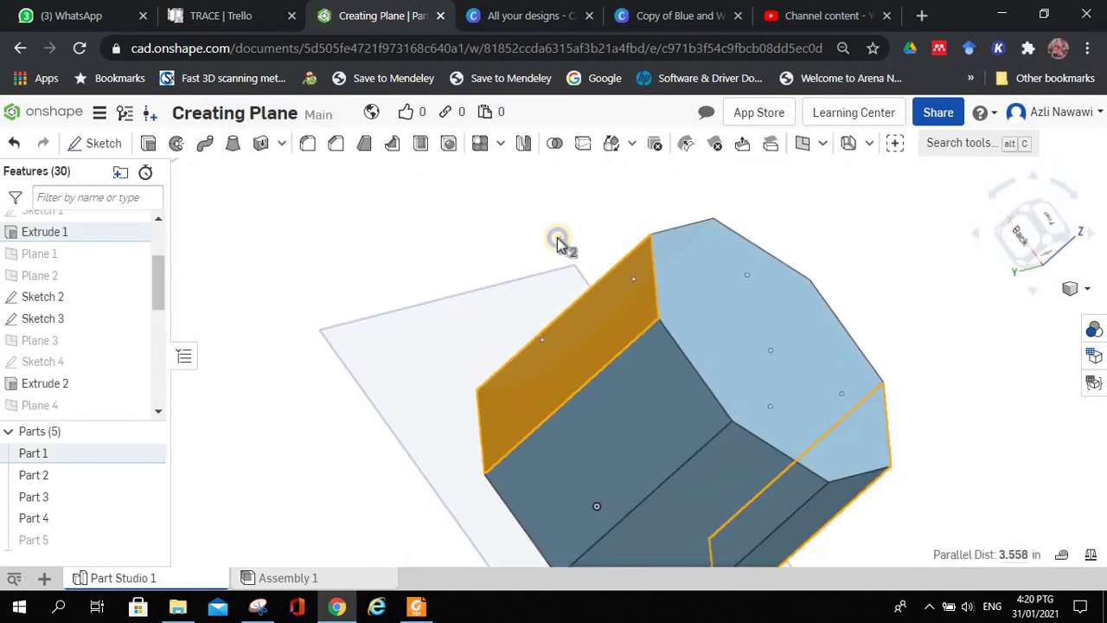
right_click_drag(559, 239, 563, 240)
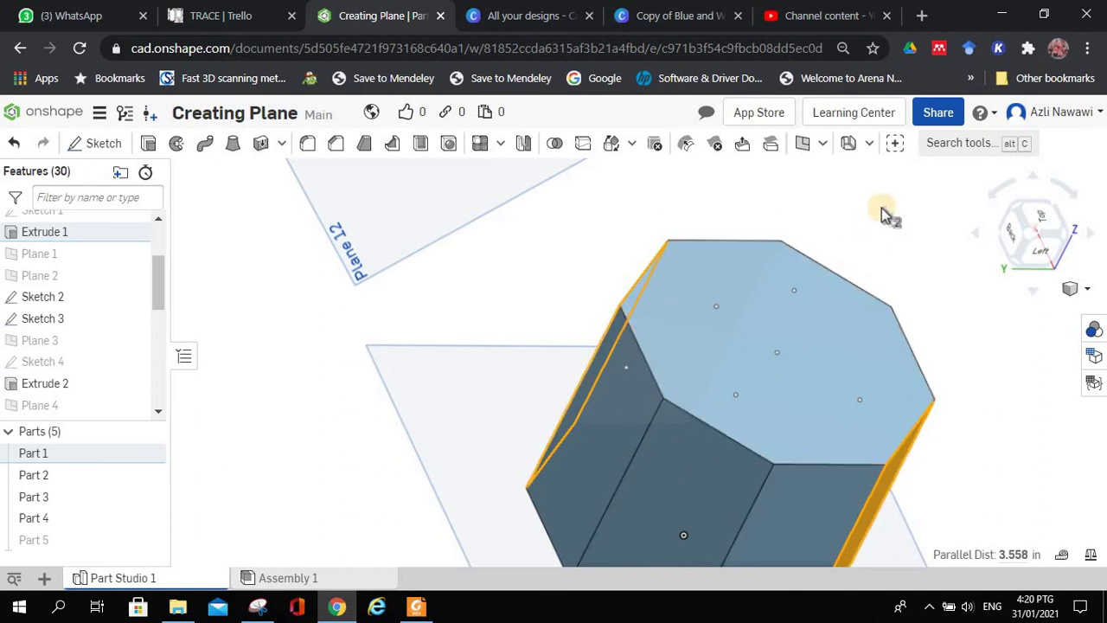
left_click(248, 403)
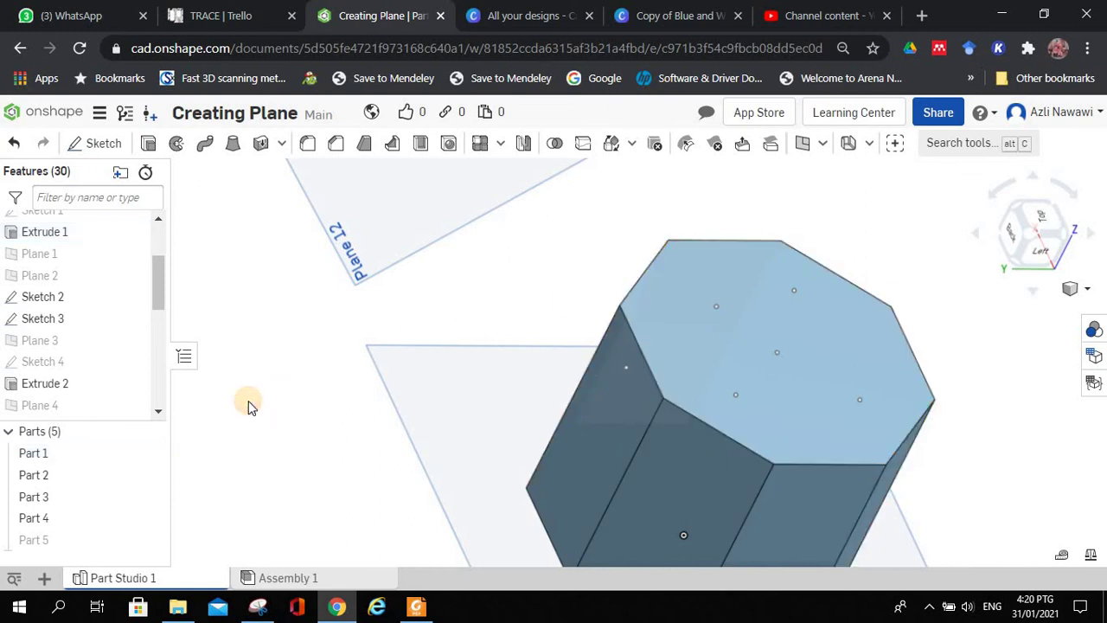
Create a Mid plane type plane between two opposite side faces of the blue octagonal prism
left_click(825, 146)
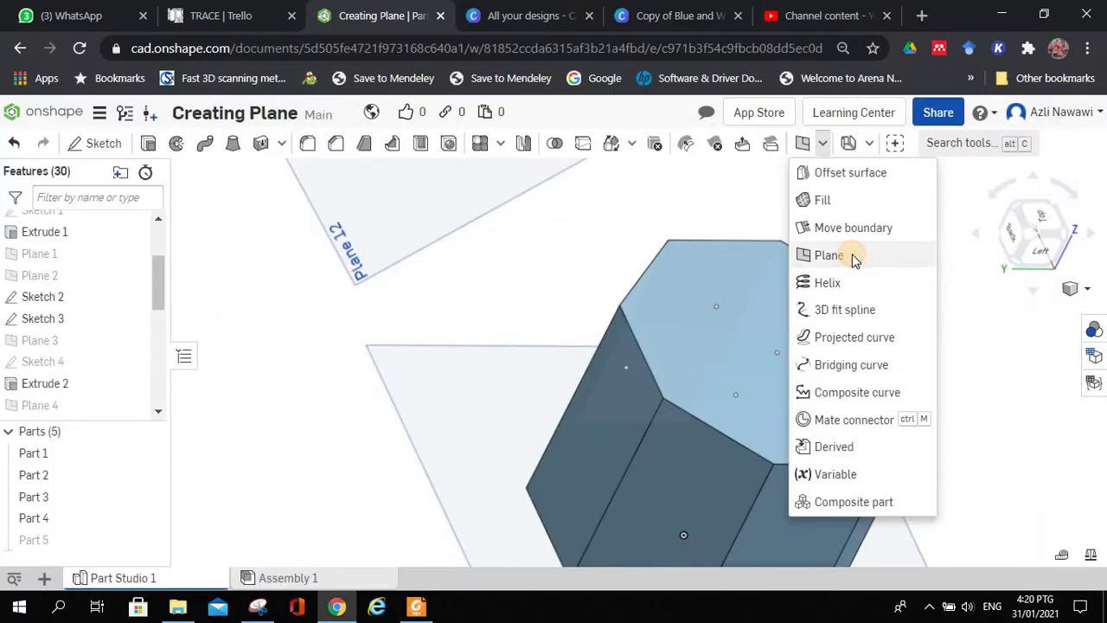
left_click(859, 265)
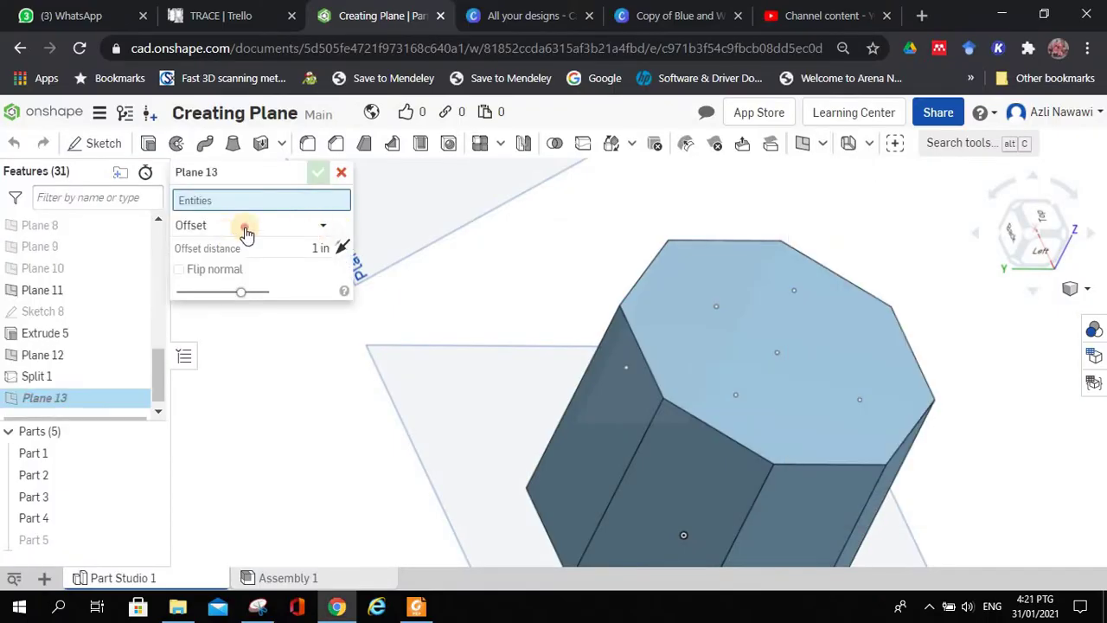
left_click(245, 228)
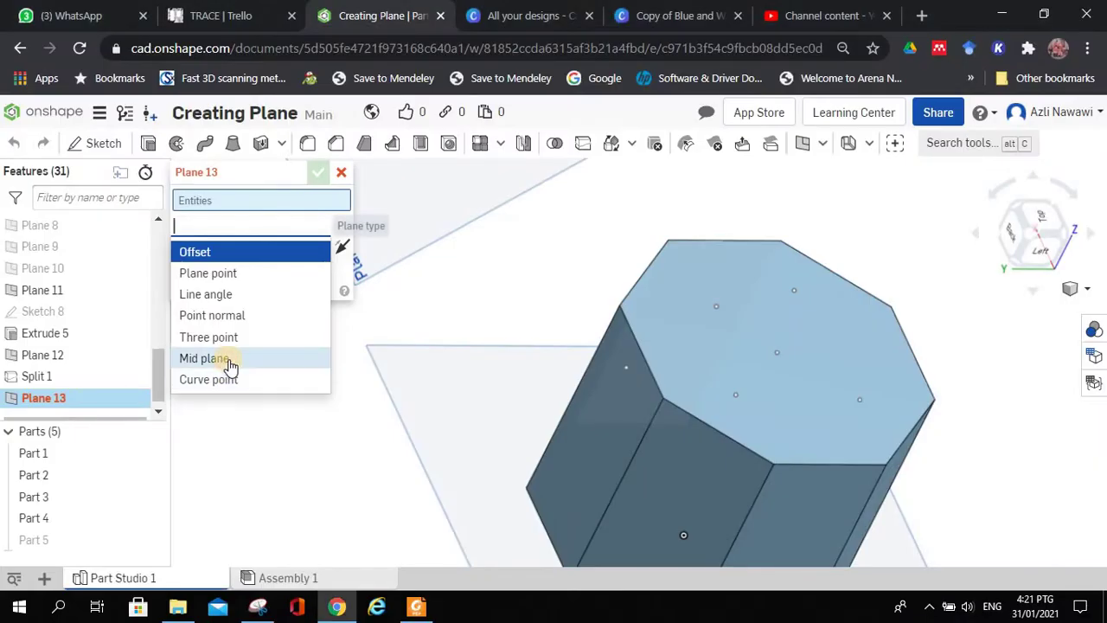
left_click(224, 346)
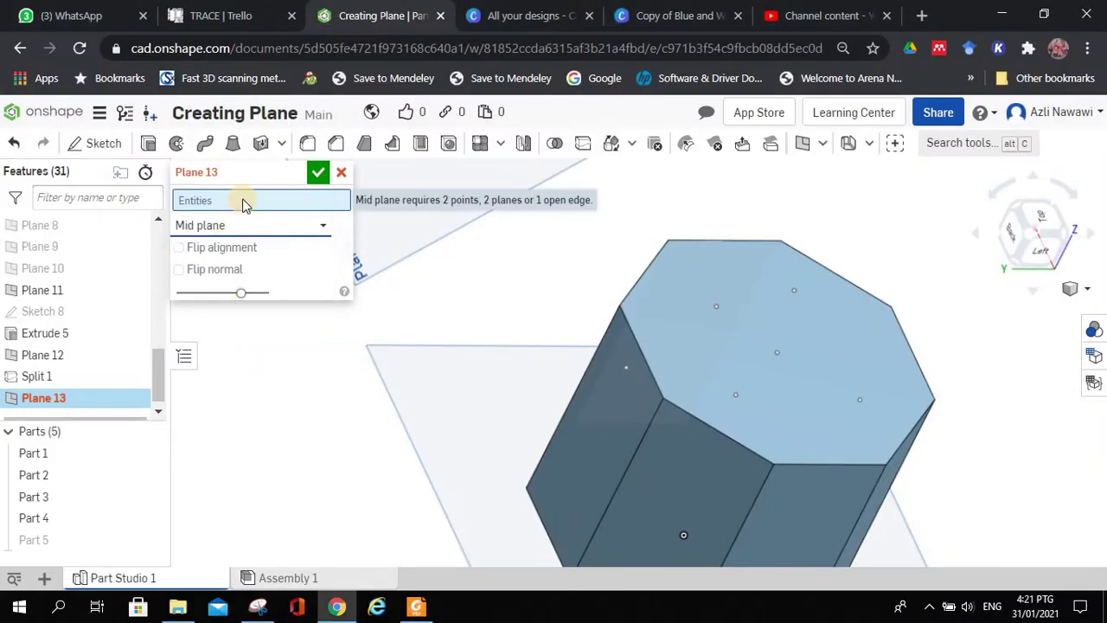
right_click_drag(487, 299, 808, 440)
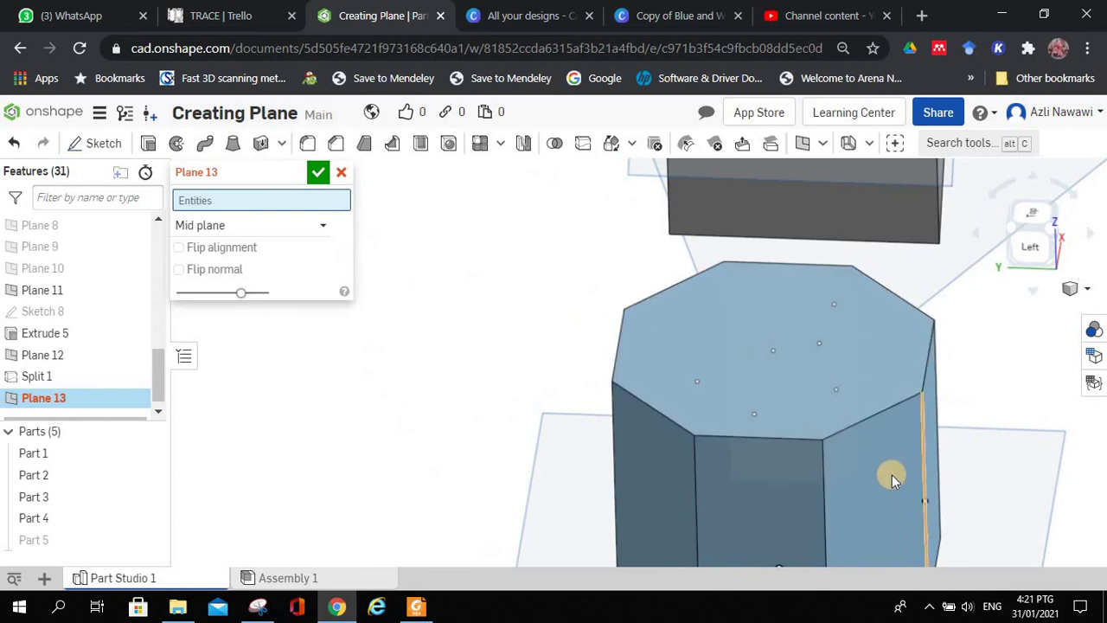
left_click(539, 398)
right_click_drag(526, 371, 772, 443)
left_click(685, 382)
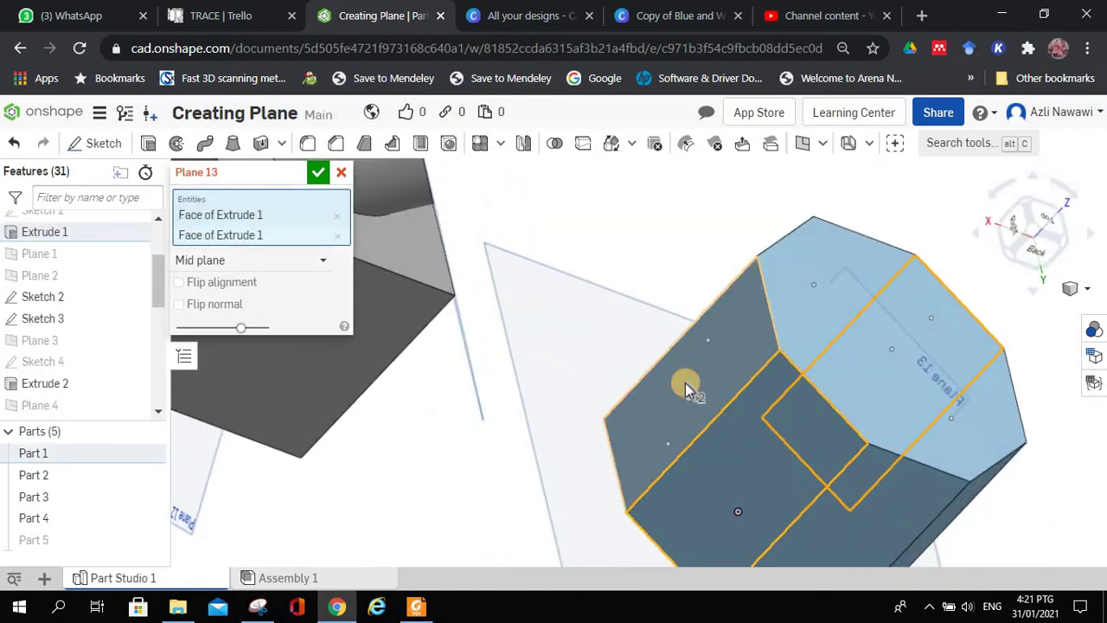
right_click_drag(685, 382, 734, 346)
scroll(894, 368, "up", 3)
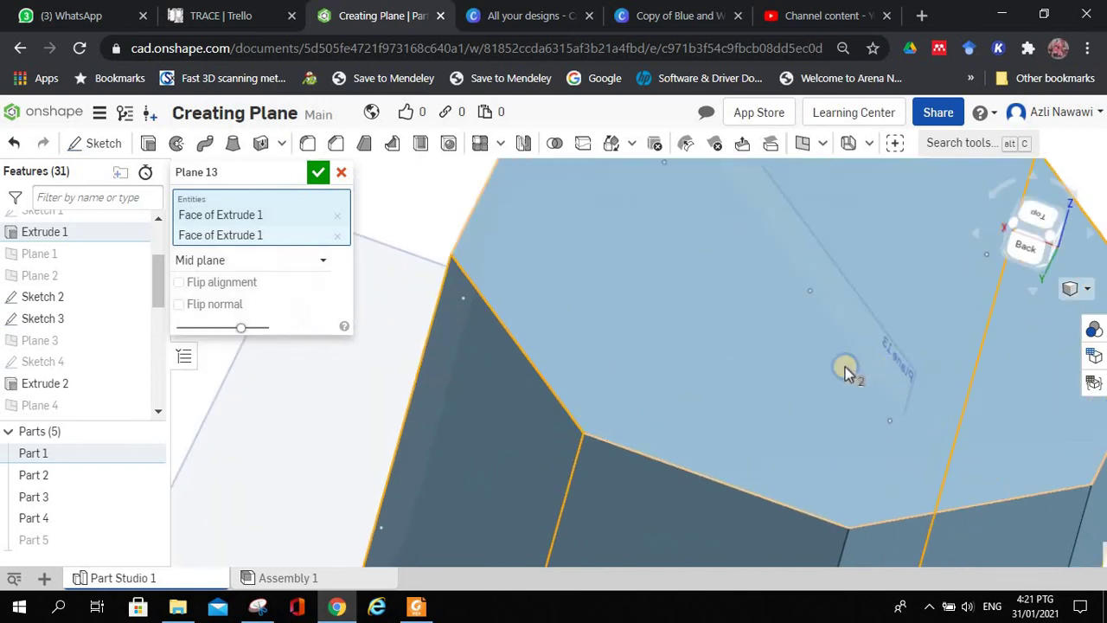
right_click_drag(846, 372, 813, 363)
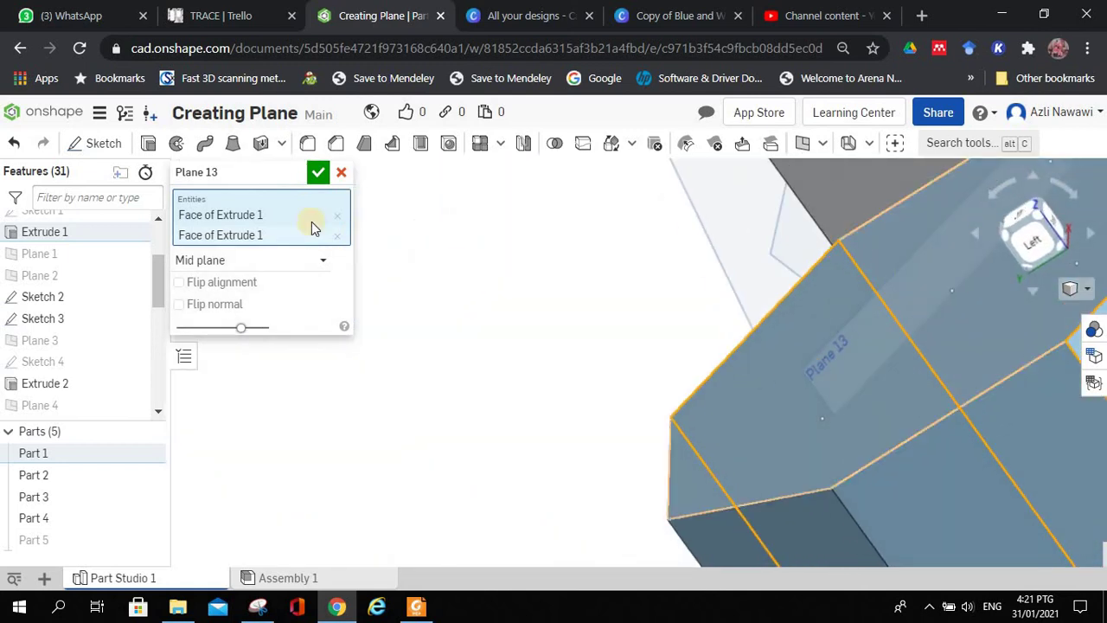
left_click(319, 171)
Inspect the new mid plane's position inside the octagonal prism, up close and from several angles
right_click_drag(594, 326, 619, 328)
scroll(816, 333, "up", 4)
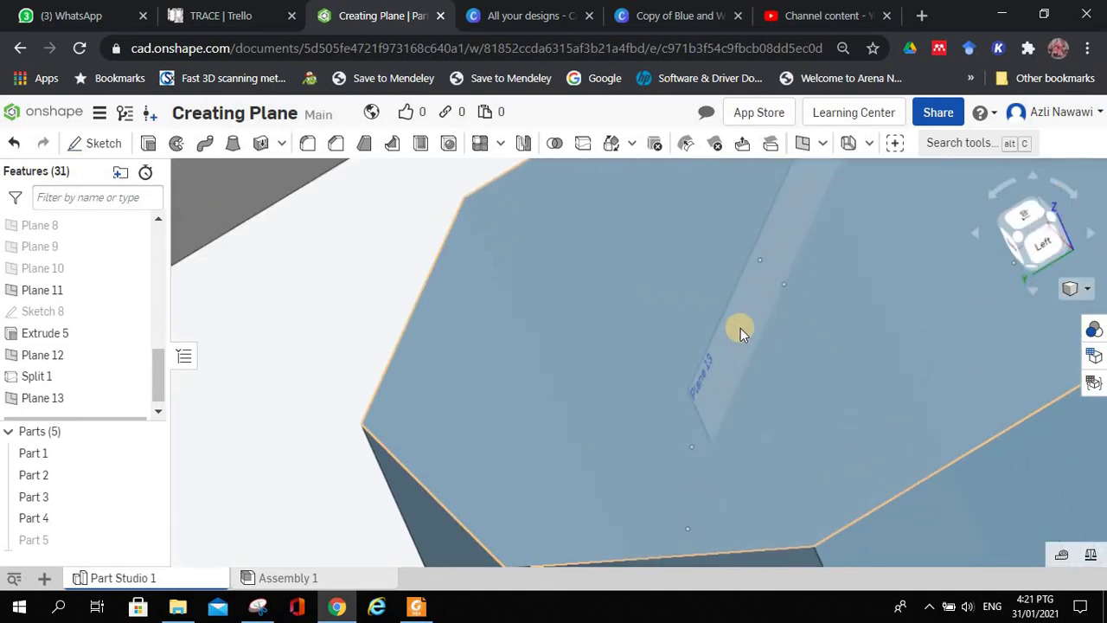
left_click(585, 413)
scroll(546, 382, "up", 2)
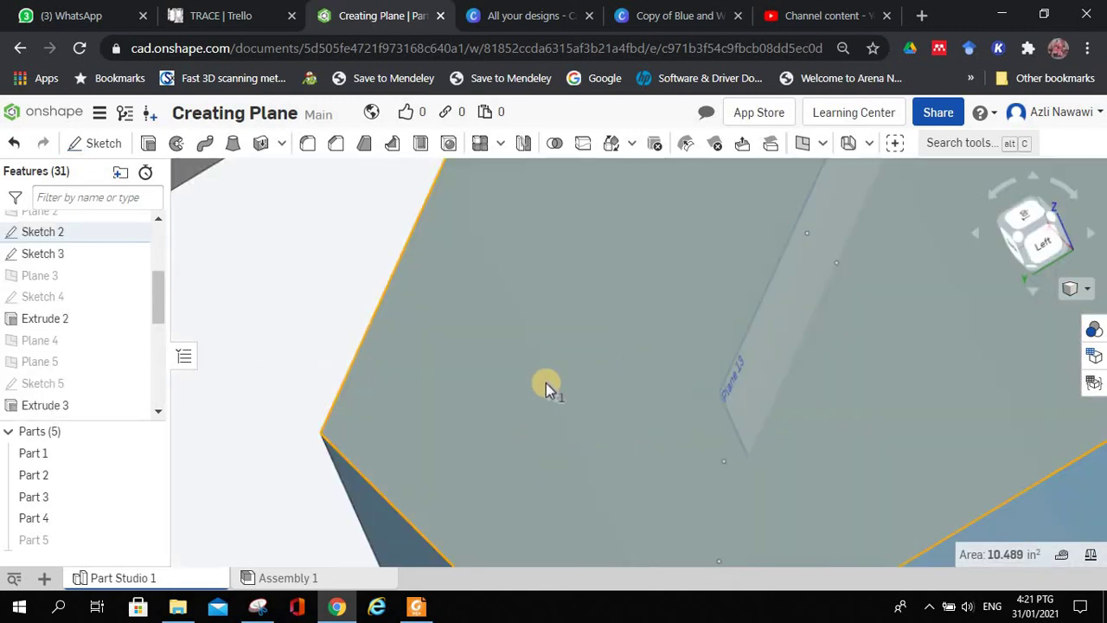
scroll(545, 382, "down", 5)
left_click(344, 492)
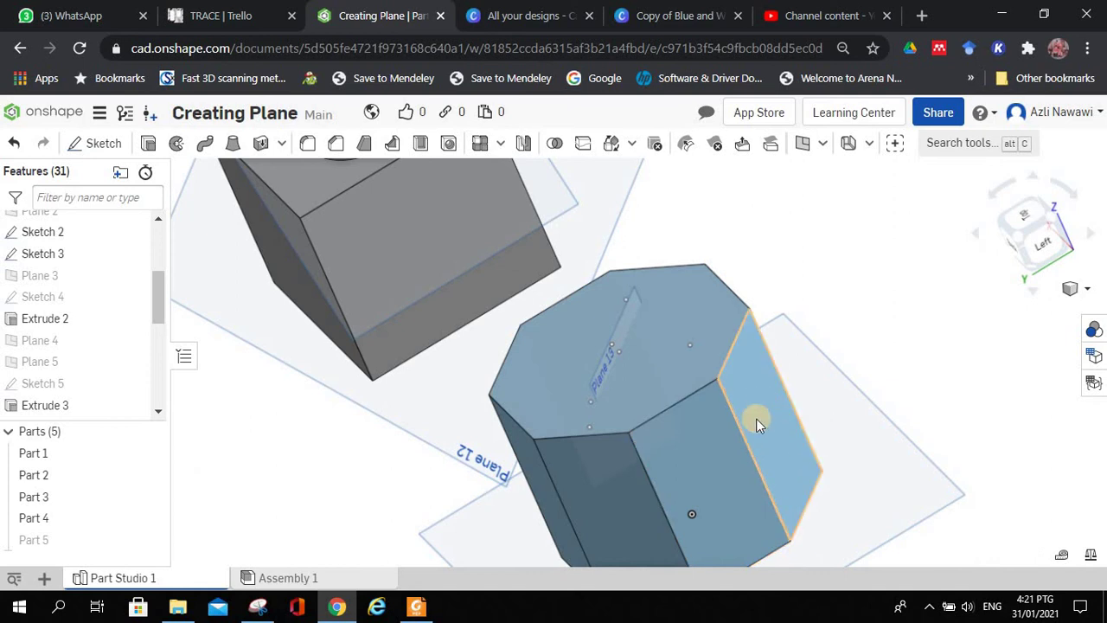
right_click_drag(756, 436, 889, 341)
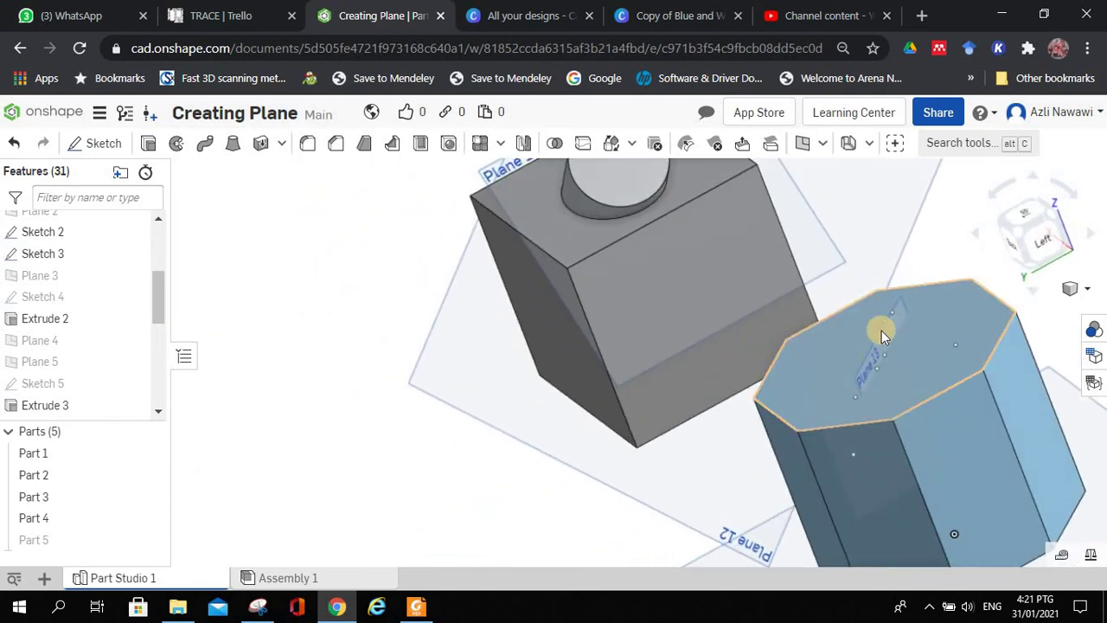
right_click_drag(982, 433, 1037, 395)
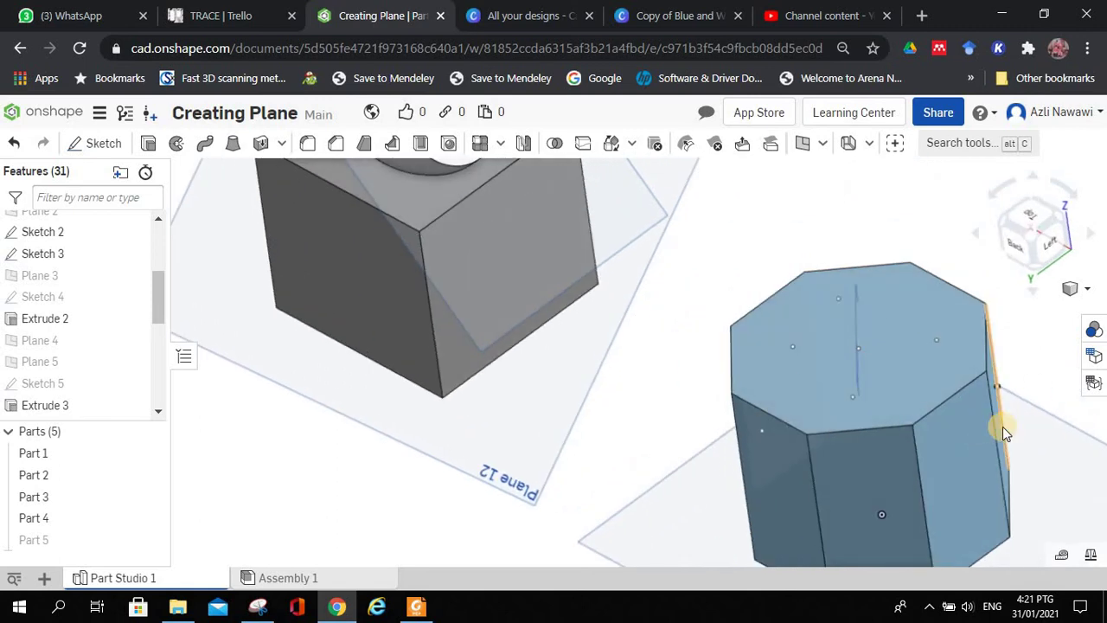
left_click(1008, 417)
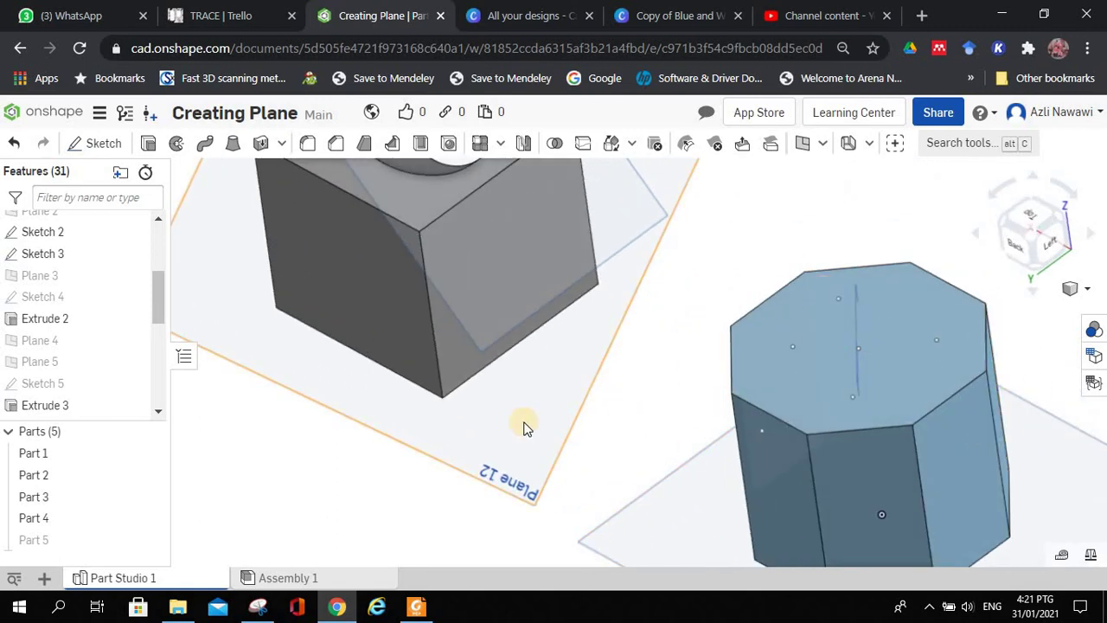
scroll(526, 428, "down", 3)
scroll(525, 428, "down", 2)
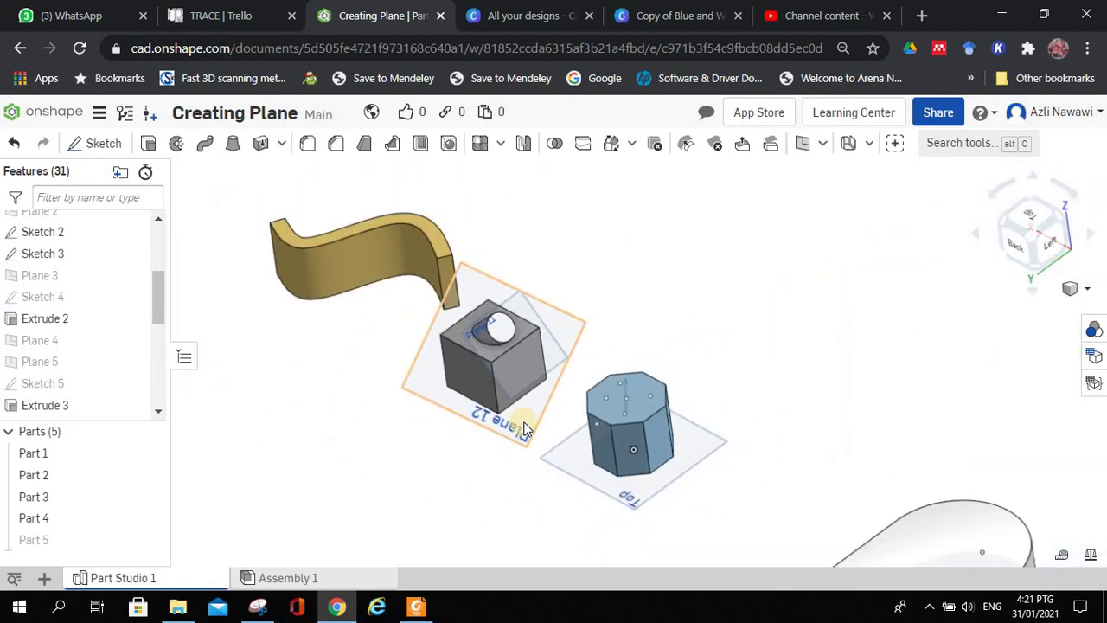
scroll(663, 262, "up", 1)
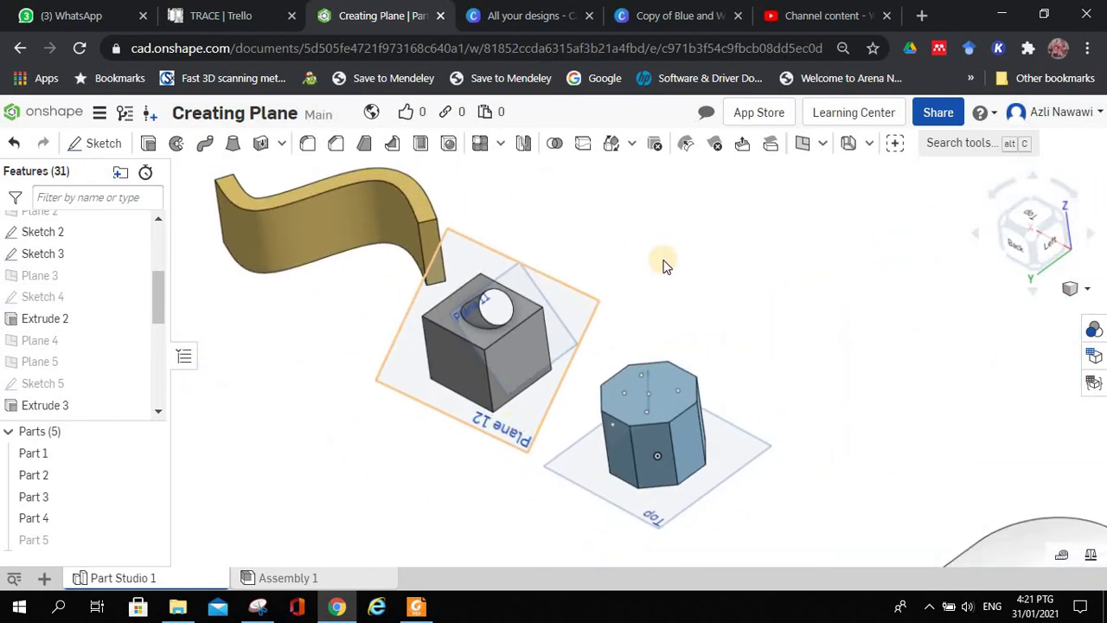
Consult the plane-type list in Snipping Tool and examine the arc edge of the round-topped part
left_click(258, 608)
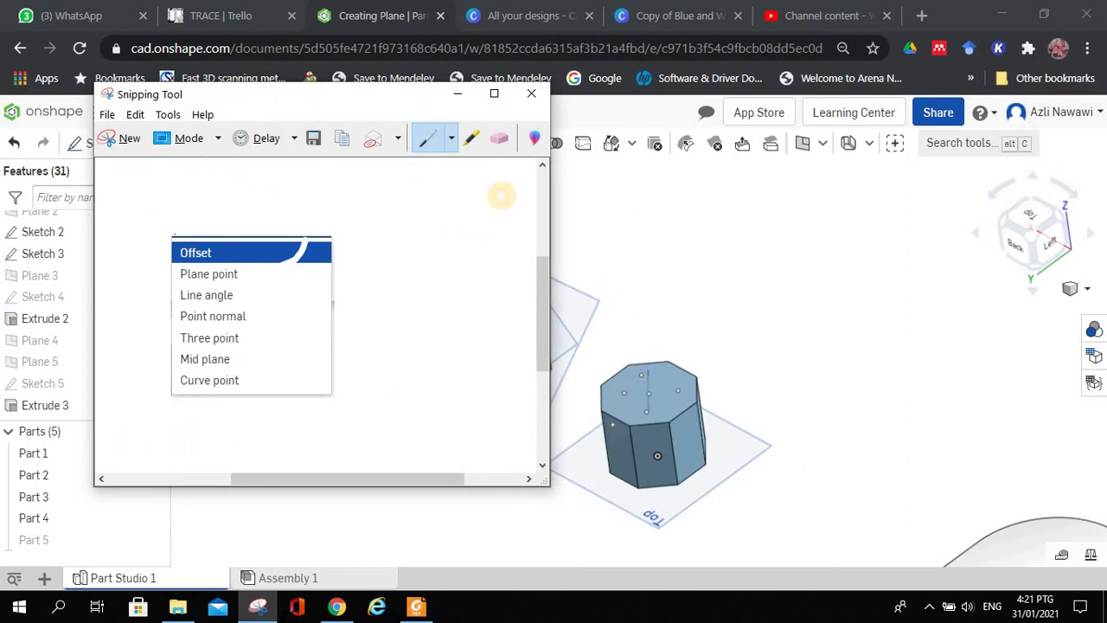
left_click(455, 94)
scroll(530, 312, "up", 2)
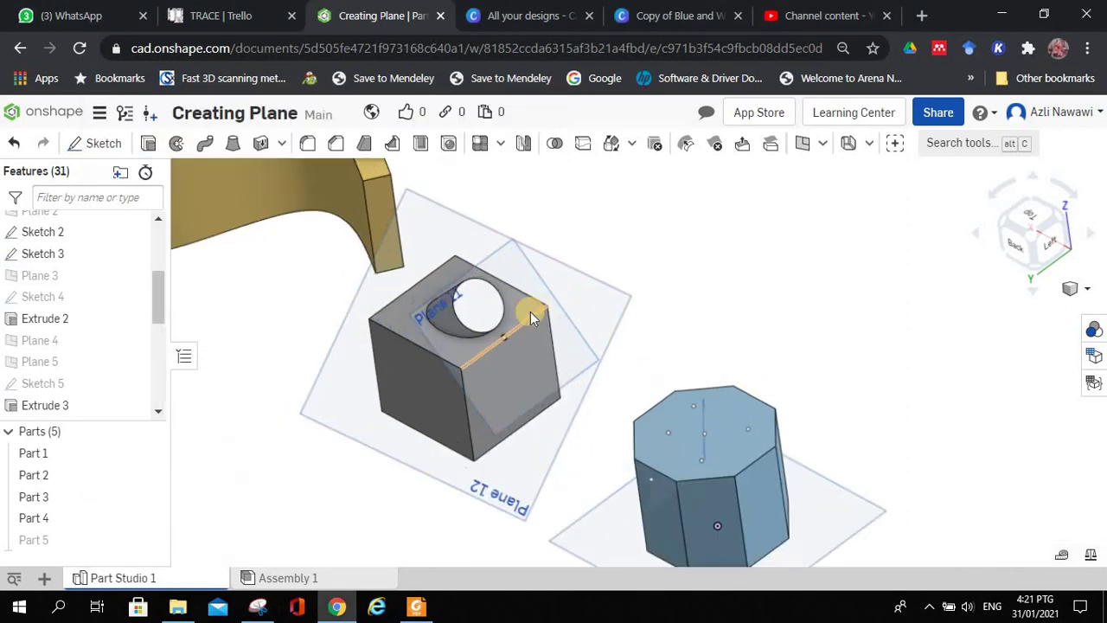
scroll(700, 366, "down", 2)
scroll(622, 277, "up", 1)
right_click_drag(622, 276, 554, 251)
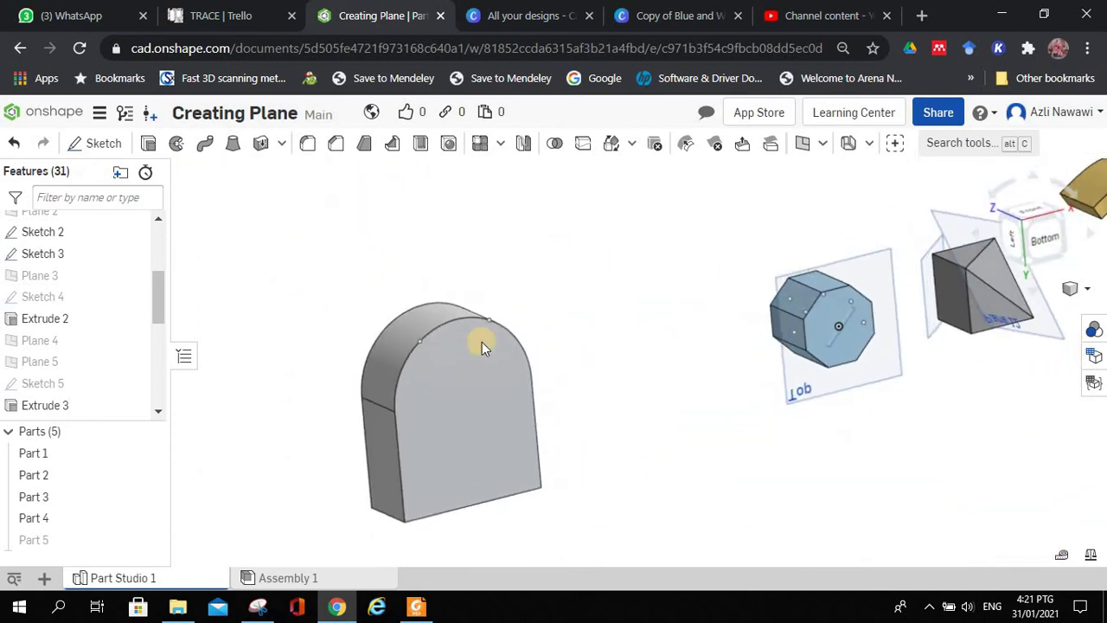
scroll(482, 342, "up", 3)
right_click_drag(551, 313, 427, 366)
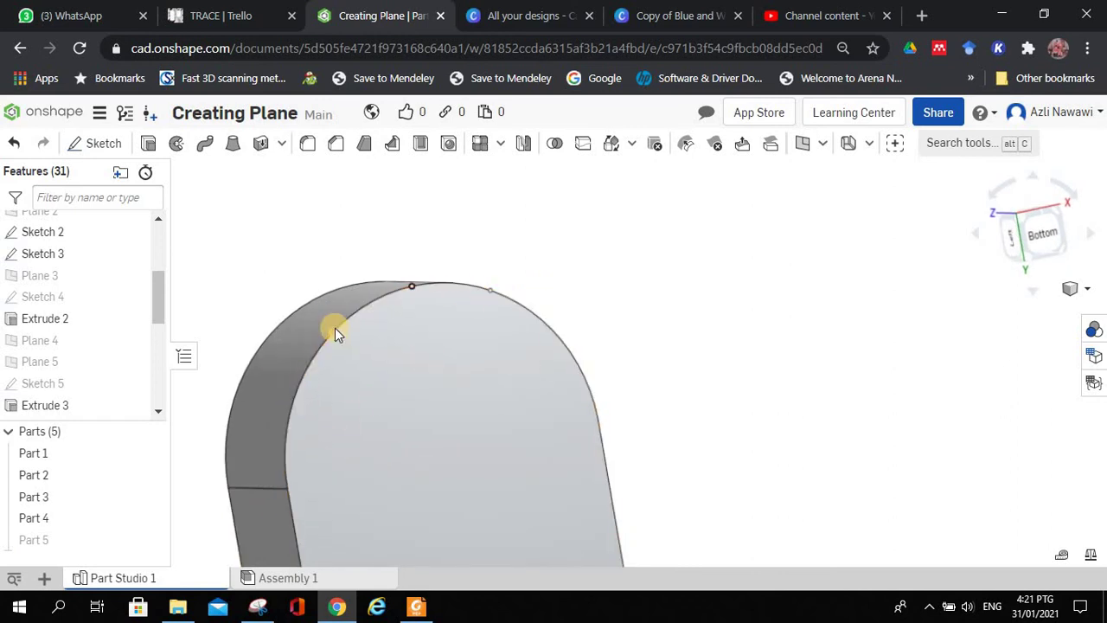
scroll(332, 364, "up", 3)
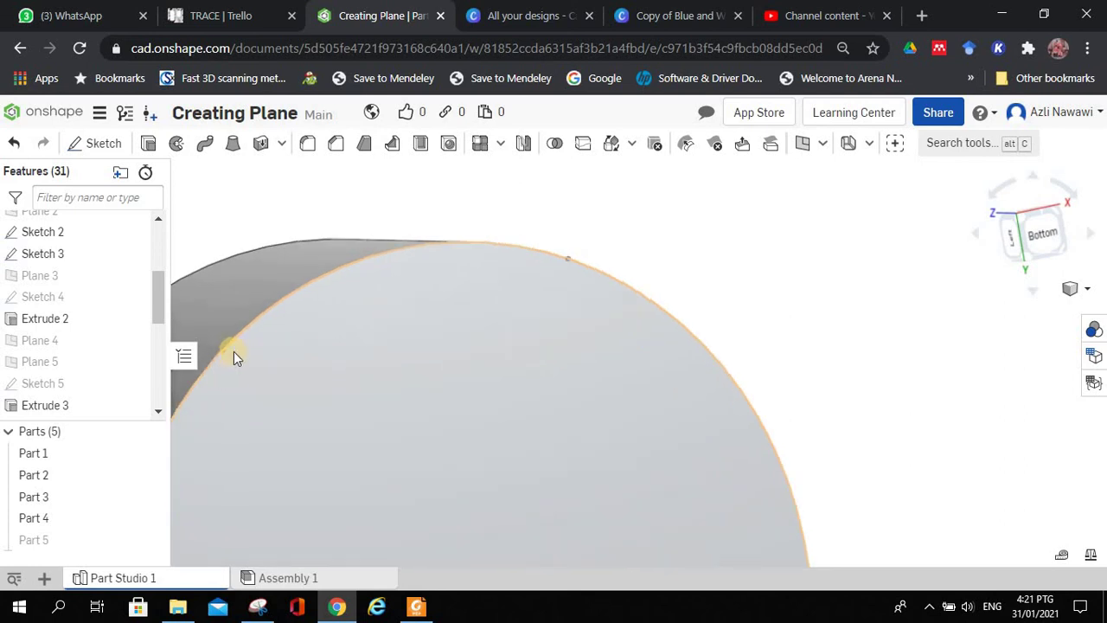
scroll(590, 271, "up", 2)
scroll(589, 272, "down", 4)
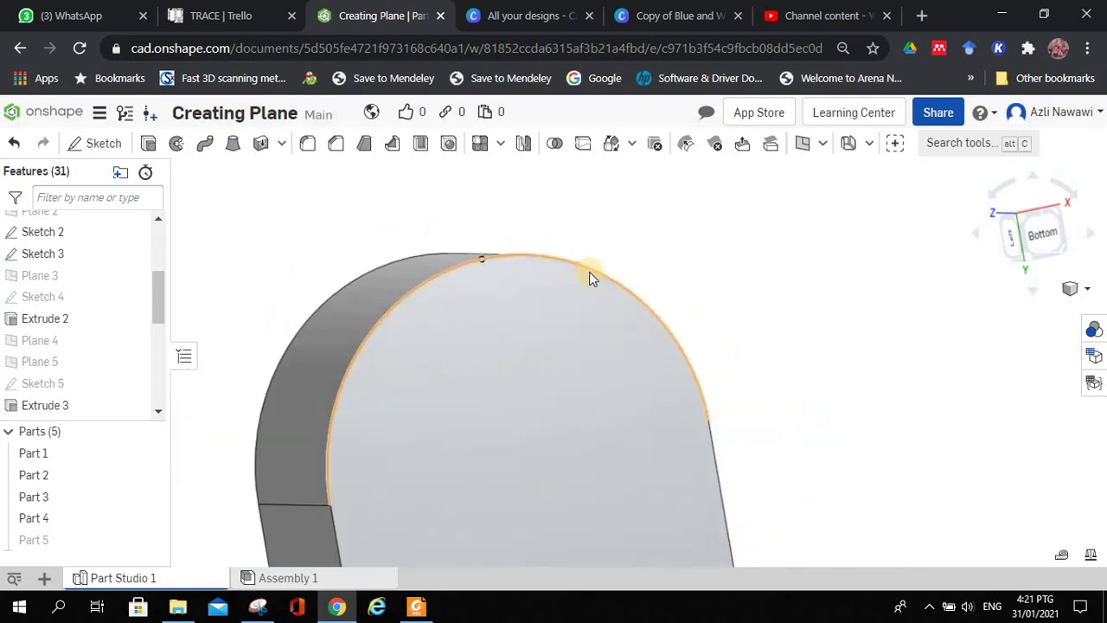
right_click_drag(589, 271, 605, 288)
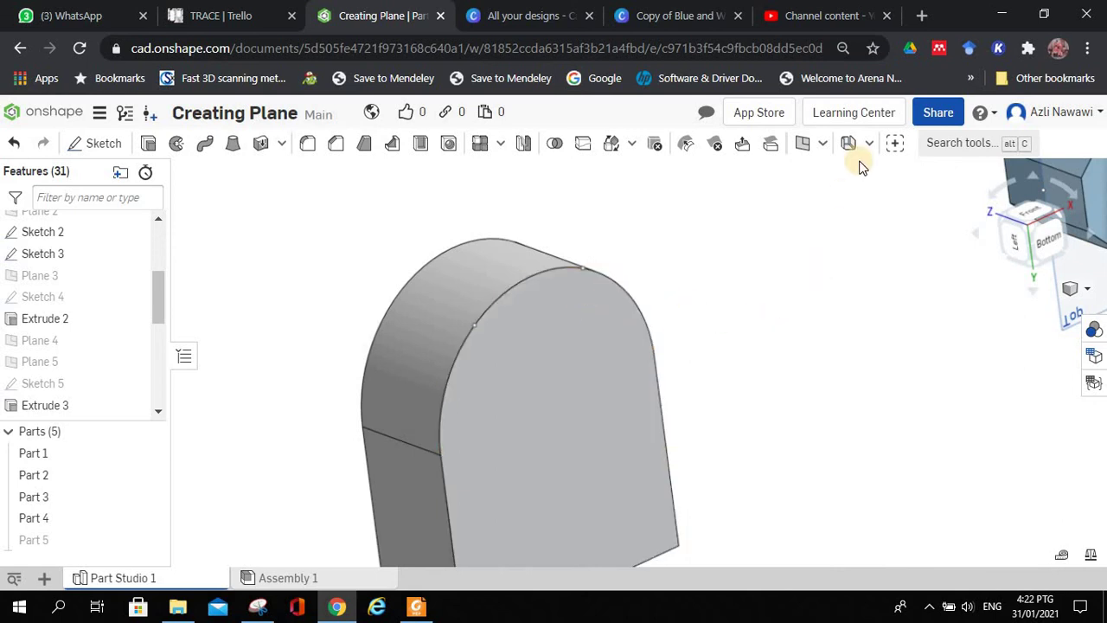
Create a Curve point type plane through the sketch point partway up the round-topped part's front arc, using that arc edge
left_click(829, 145)
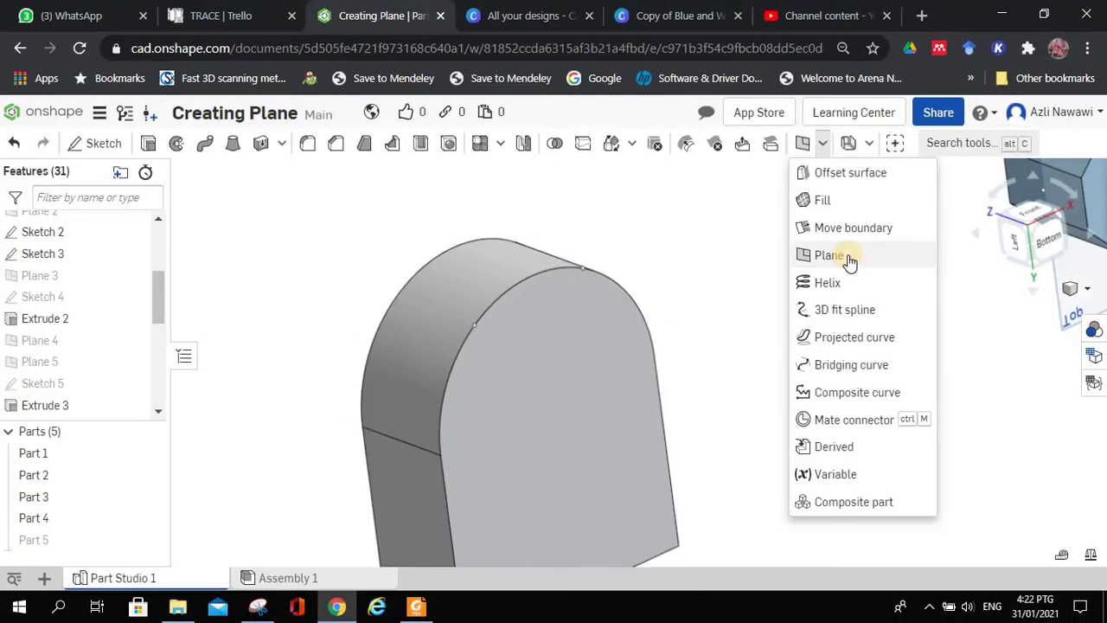
left_click(855, 256)
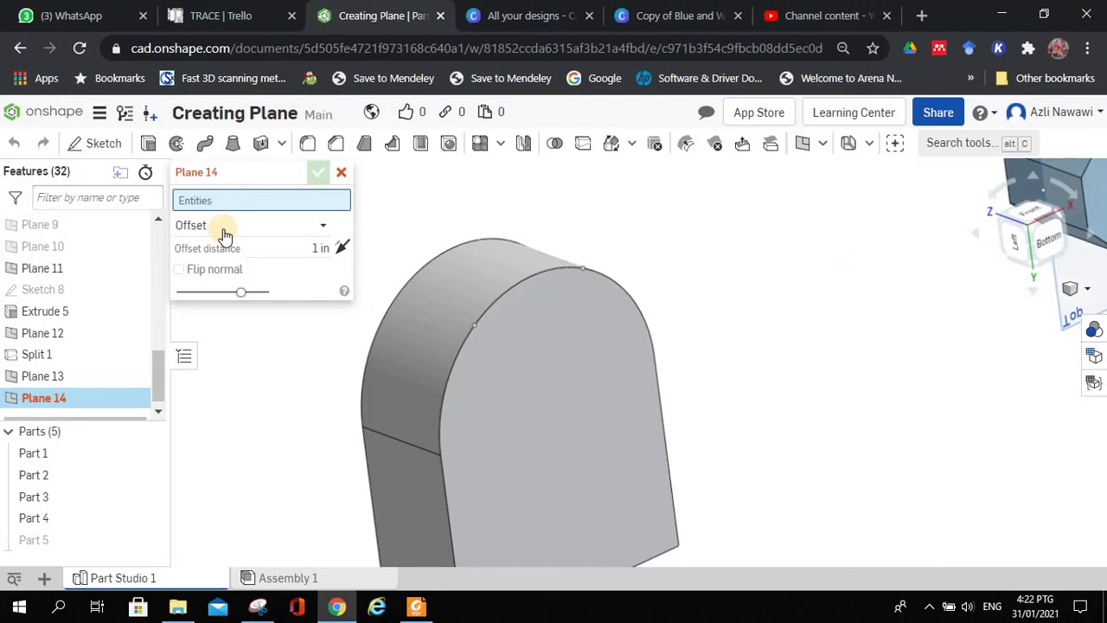
left_click(224, 232)
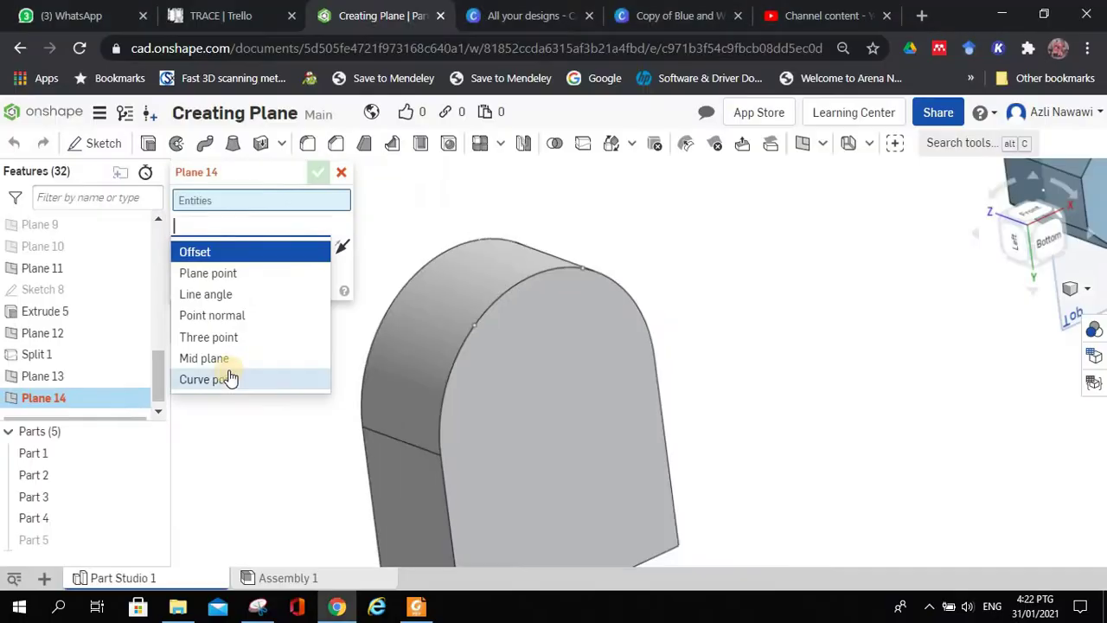
left_click(227, 380)
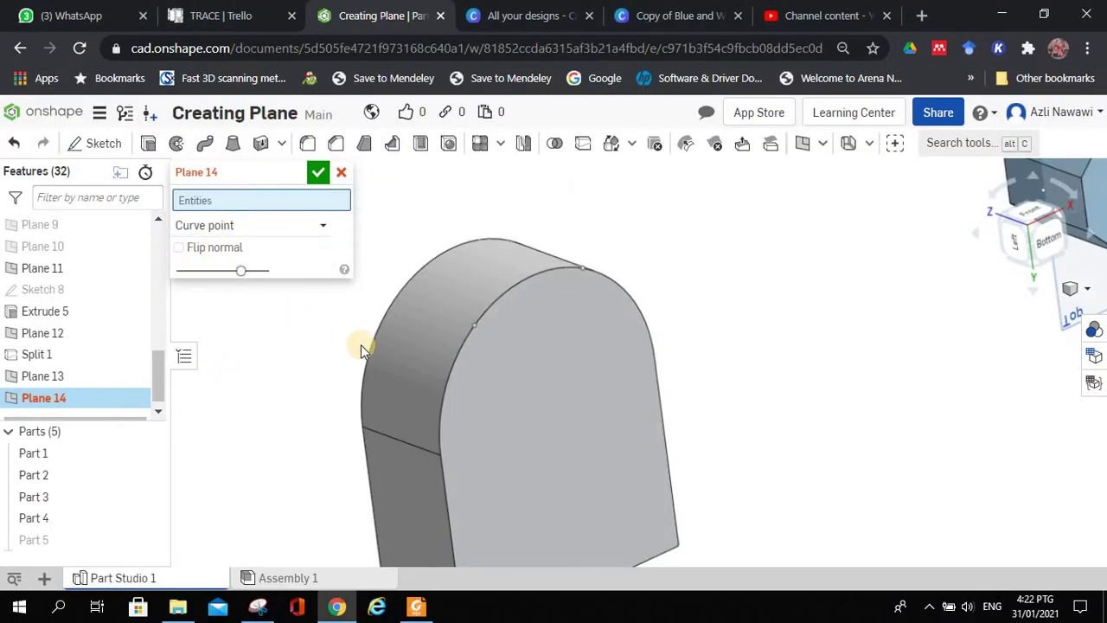
scroll(506, 282, "up", 5)
scroll(510, 271, "up", 1)
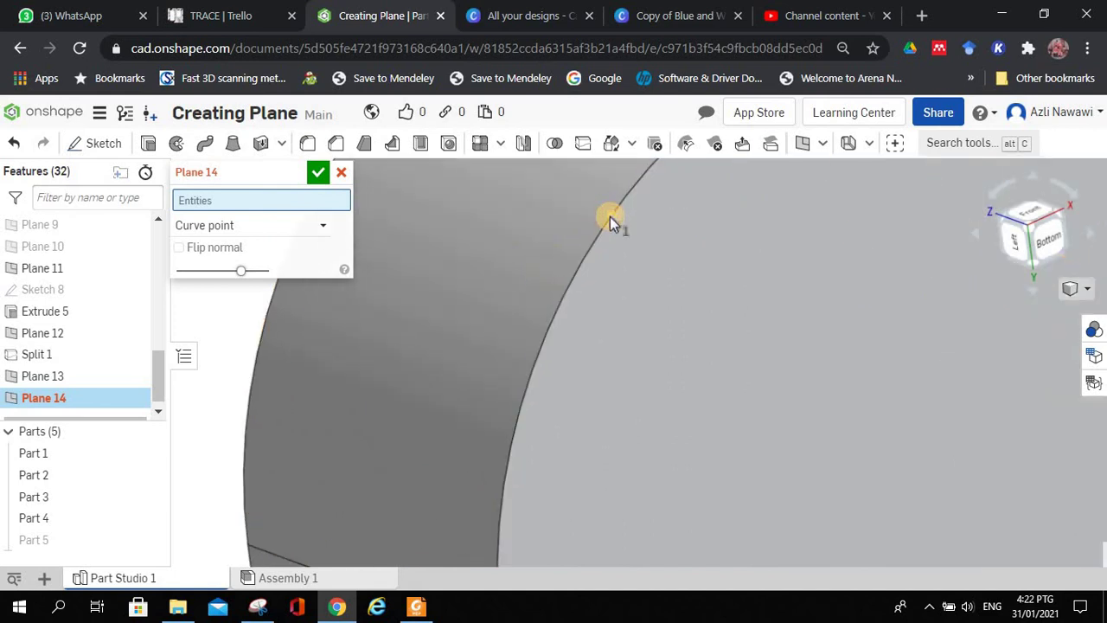
left_click(610, 217)
scroll(558, 389, "down", 2)
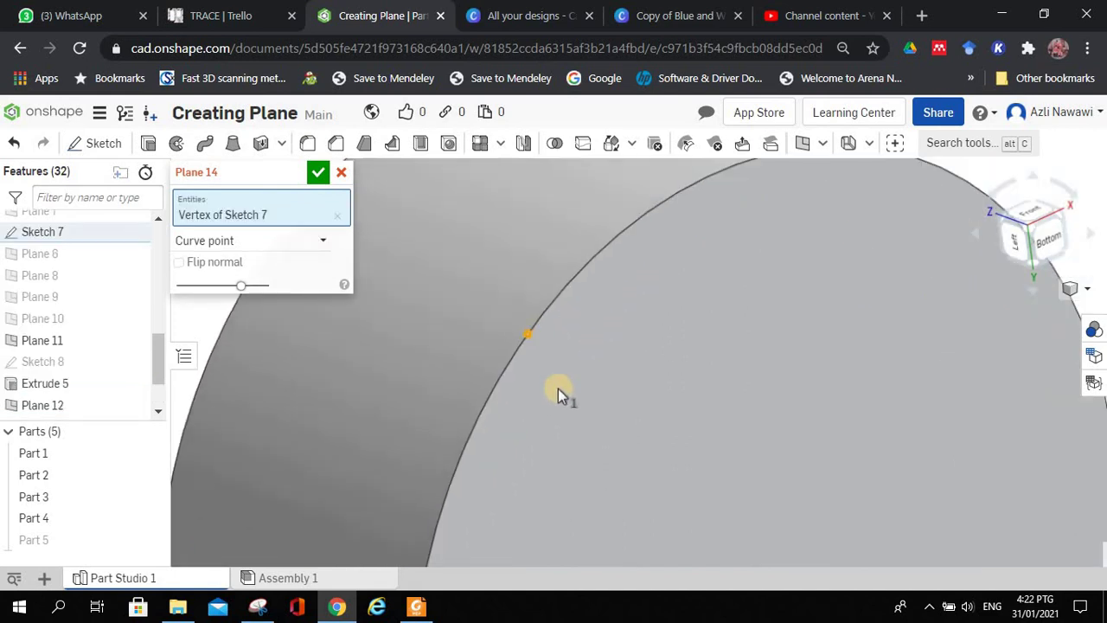
left_click(493, 390)
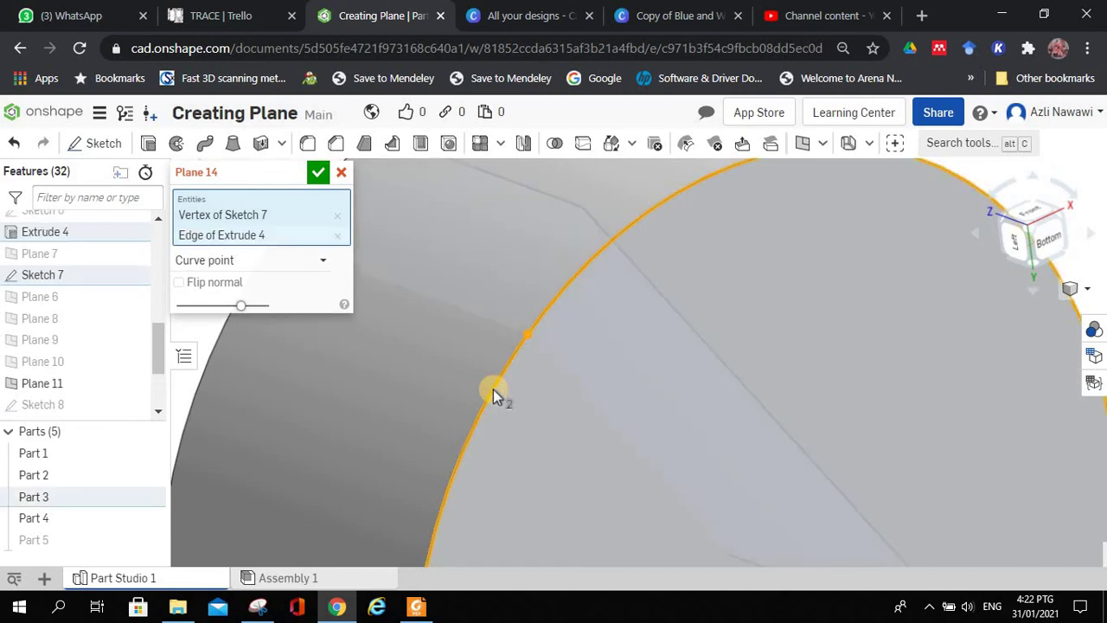
scroll(493, 389, "down", 3)
scroll(475, 391, "down", 1)
right_click_drag(477, 351, 390, 317)
left_click(319, 175)
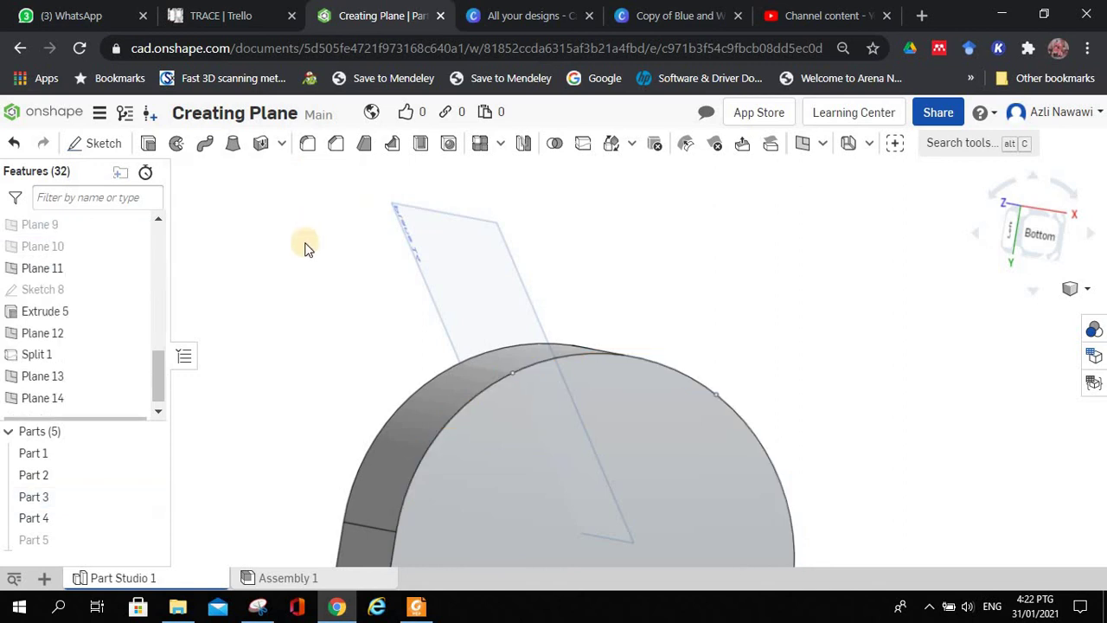
right_click_drag(304, 245, 292, 300)
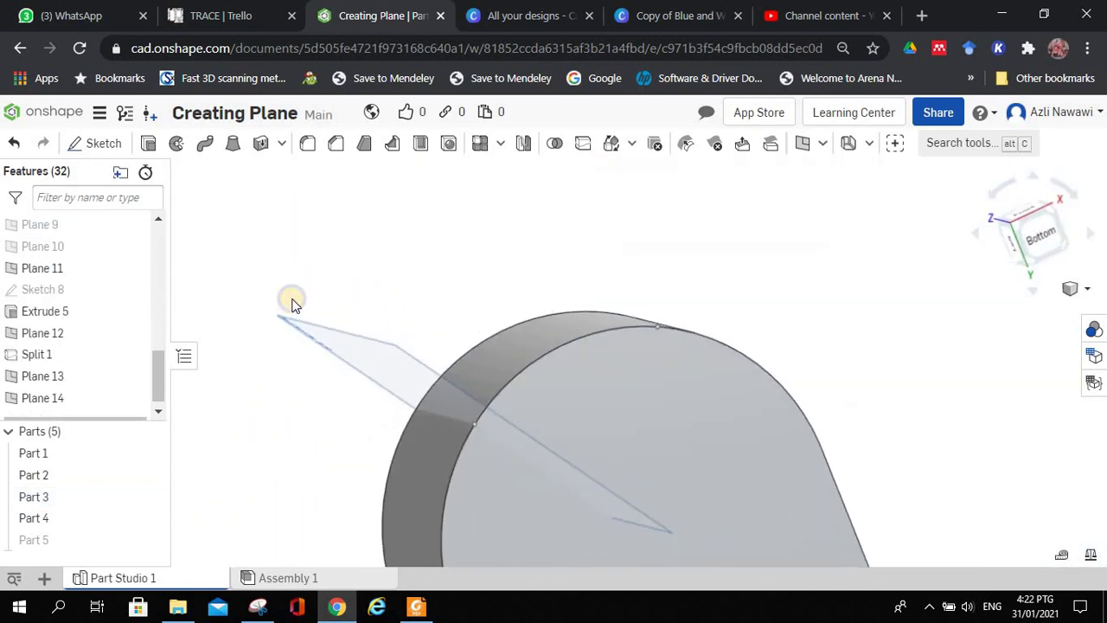
Create a second Curve point type plane through the sketch point near the top of the same arc edge
left_click(823, 144)
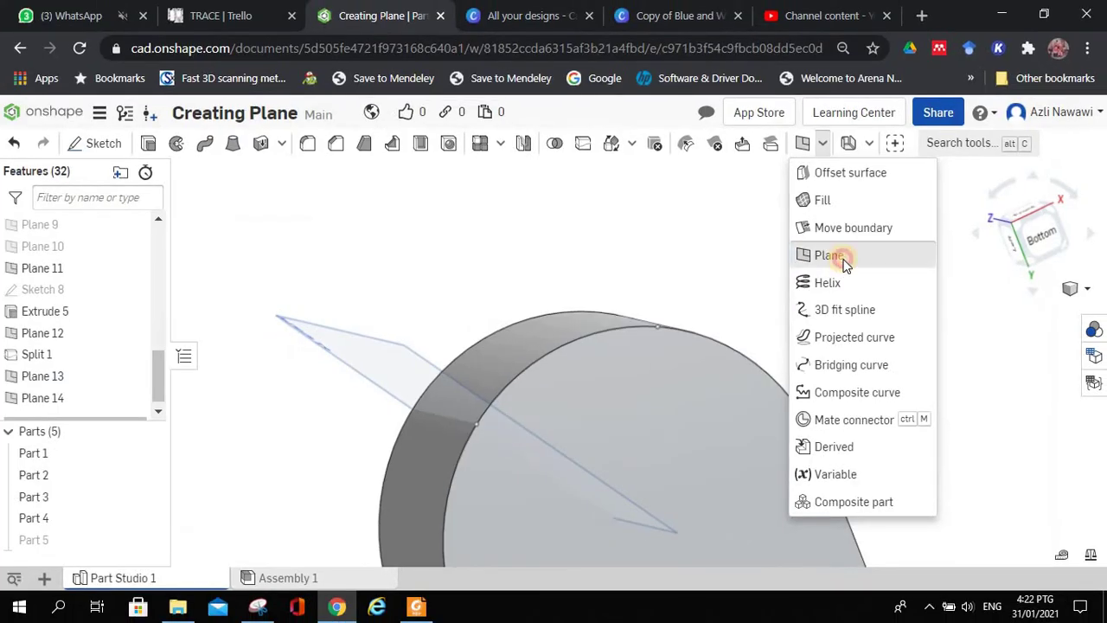
left_click(844, 262)
left_click(256, 227)
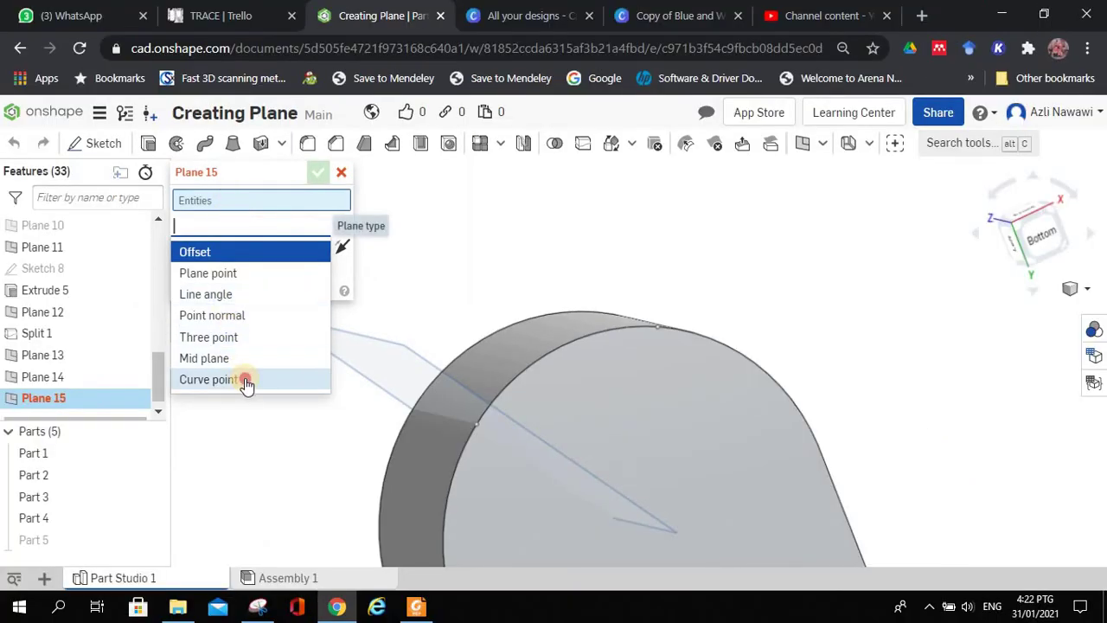
left_click(238, 534)
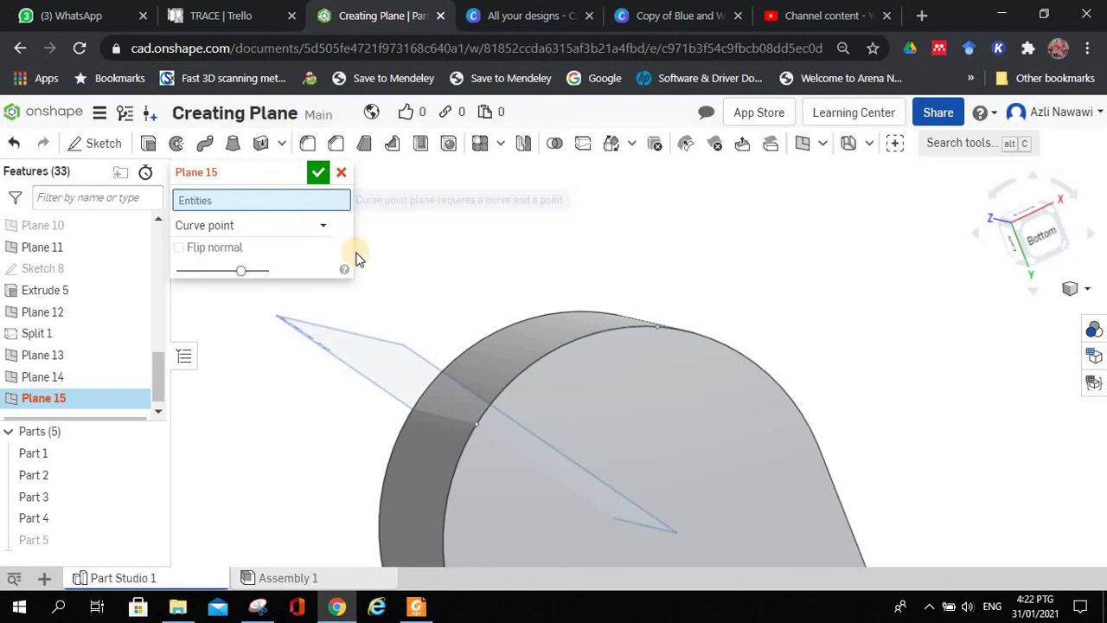
scroll(624, 322, "up", 3)
scroll(626, 327, "down", 3)
scroll(663, 336, "up", 5)
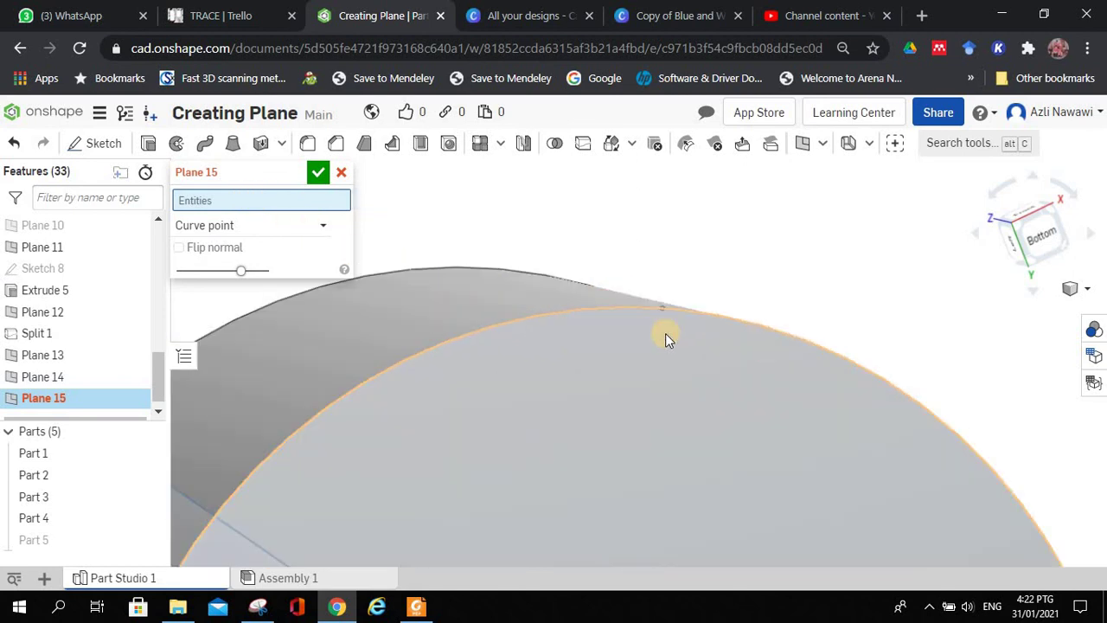
left_click(662, 291)
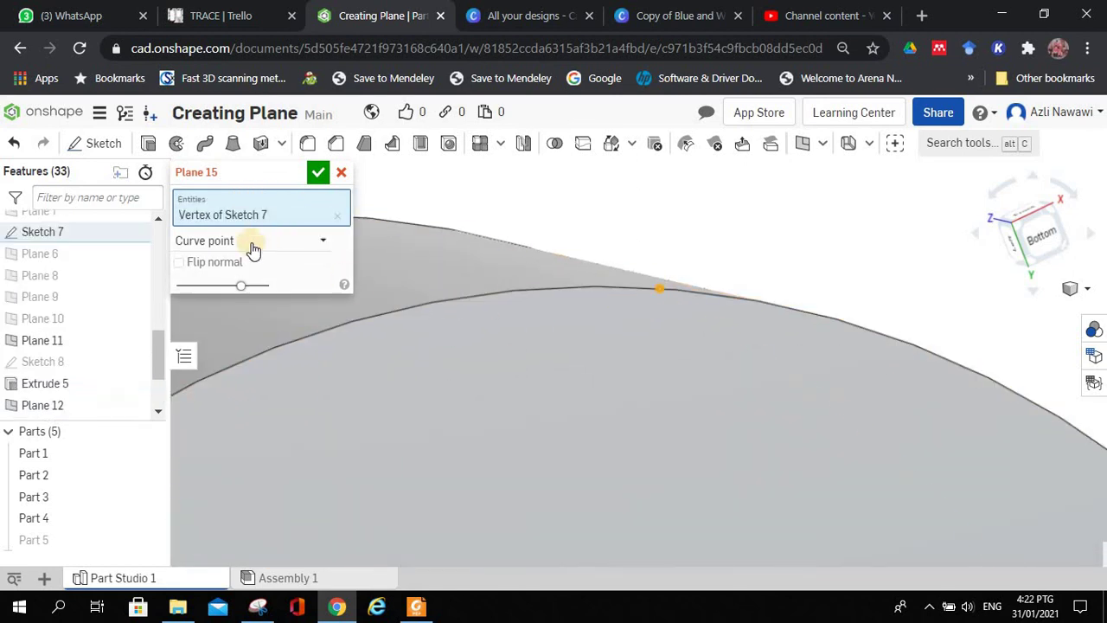
left_click(596, 289)
scroll(595, 289, "down", 3)
scroll(596, 289, "down", 2)
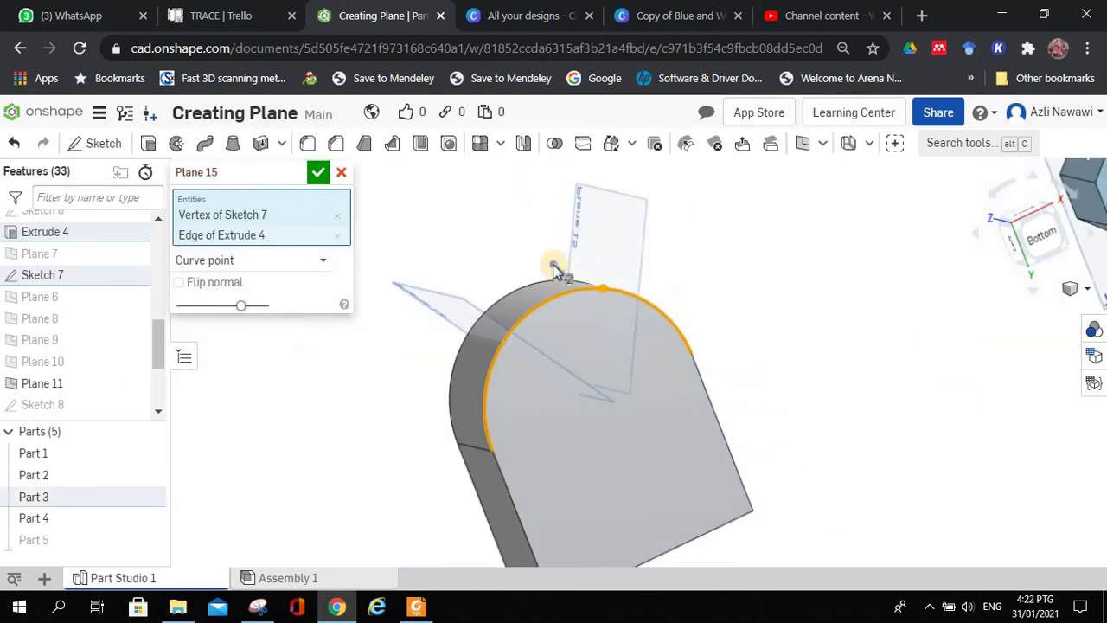
mouse_move(556, 267)
right_mouse_down()
mouse_move(583, 279)
mouse_move(562, 278)
right_mouse_up()
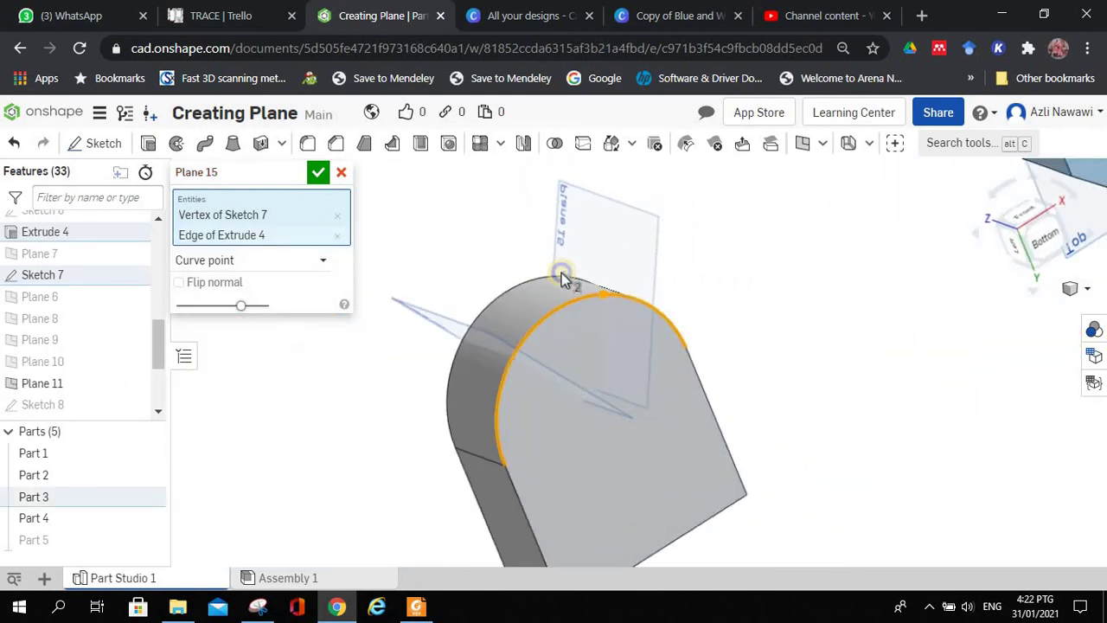
left_click(318, 173)
right_click_drag(736, 286, 527, 311)
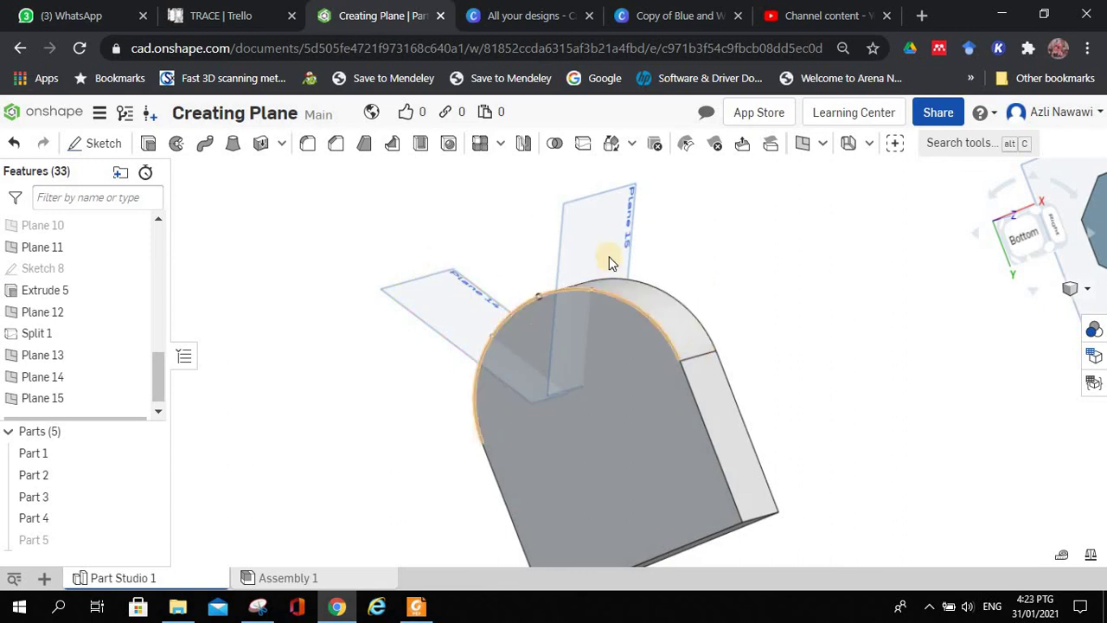
Sketch a circle about 0.7 in in diameter on Plane 15, within the part's thickness just below its rounded top
left_click(582, 223)
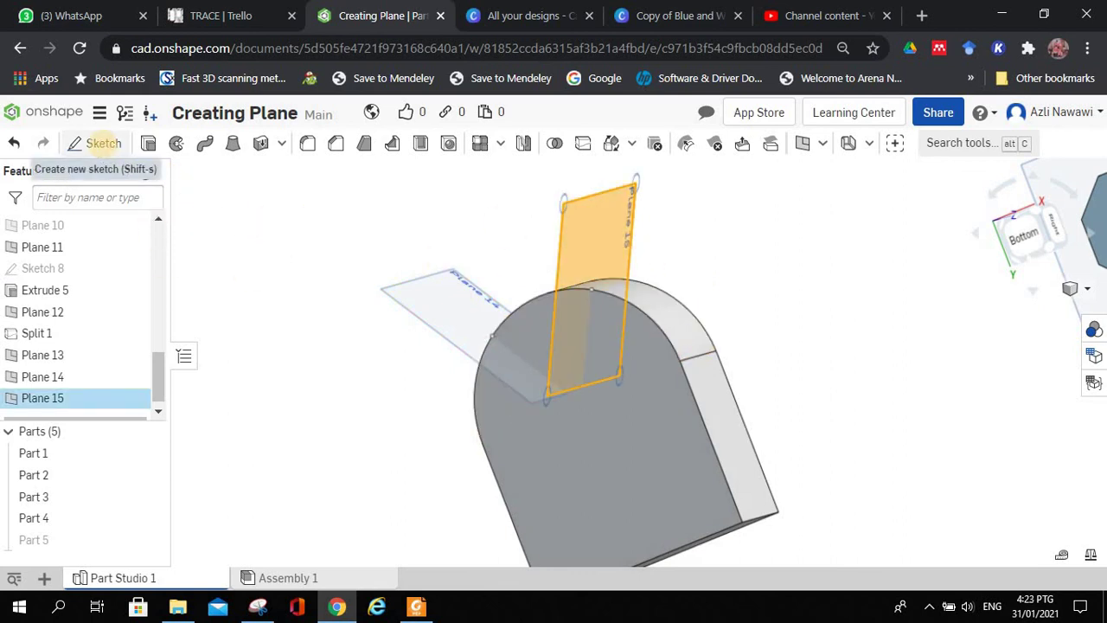
left_click(102, 144)
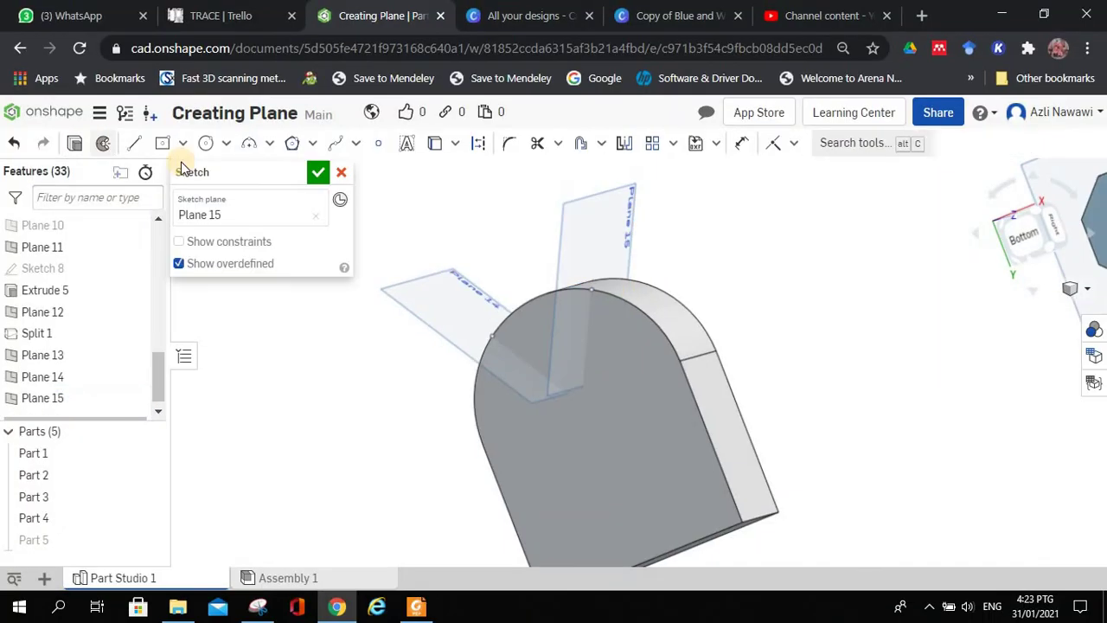
right_click(279, 327)
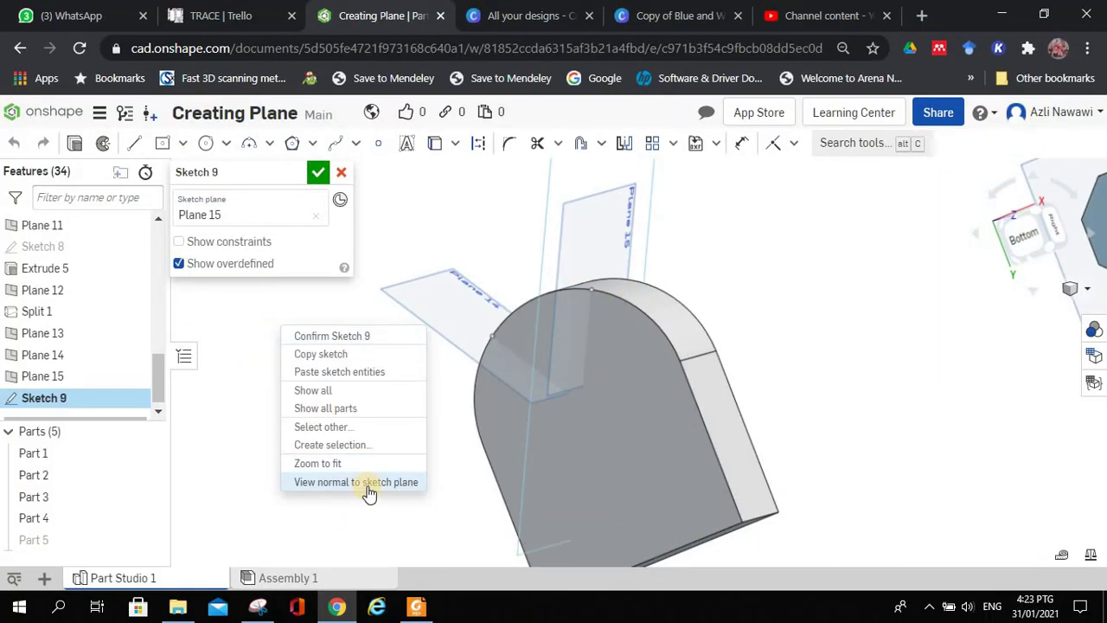
left_click(368, 490)
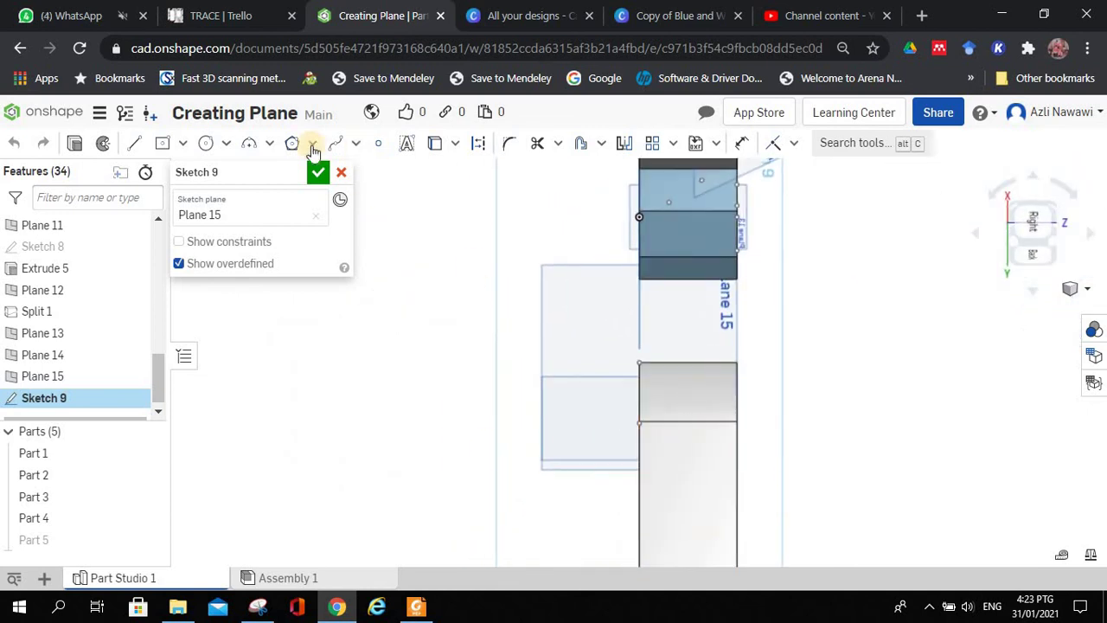
left_click(205, 144)
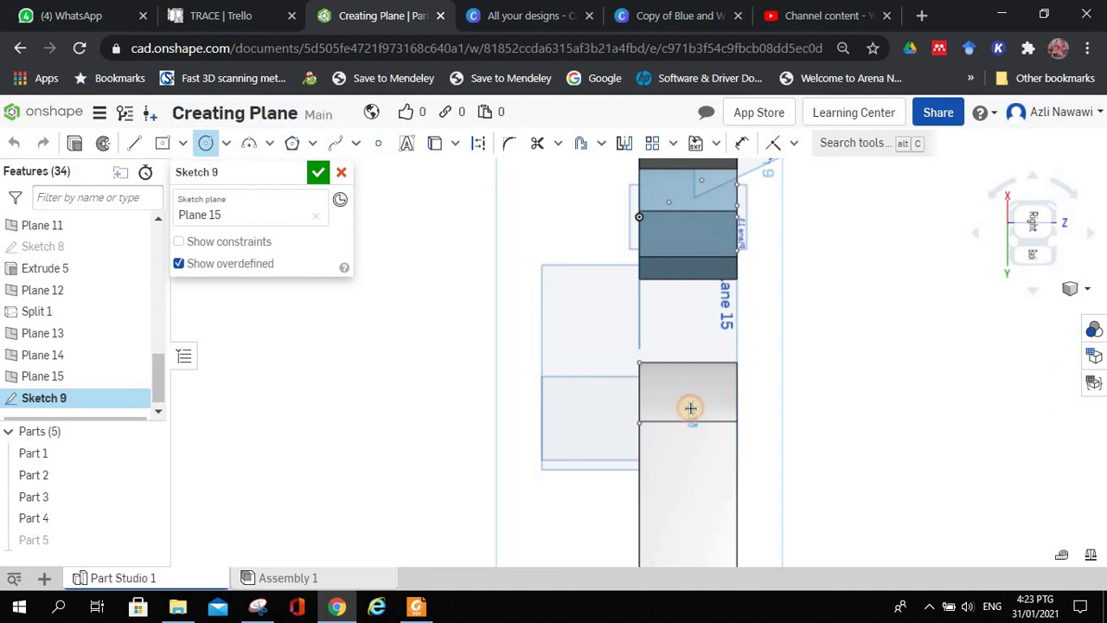
left_click(693, 405)
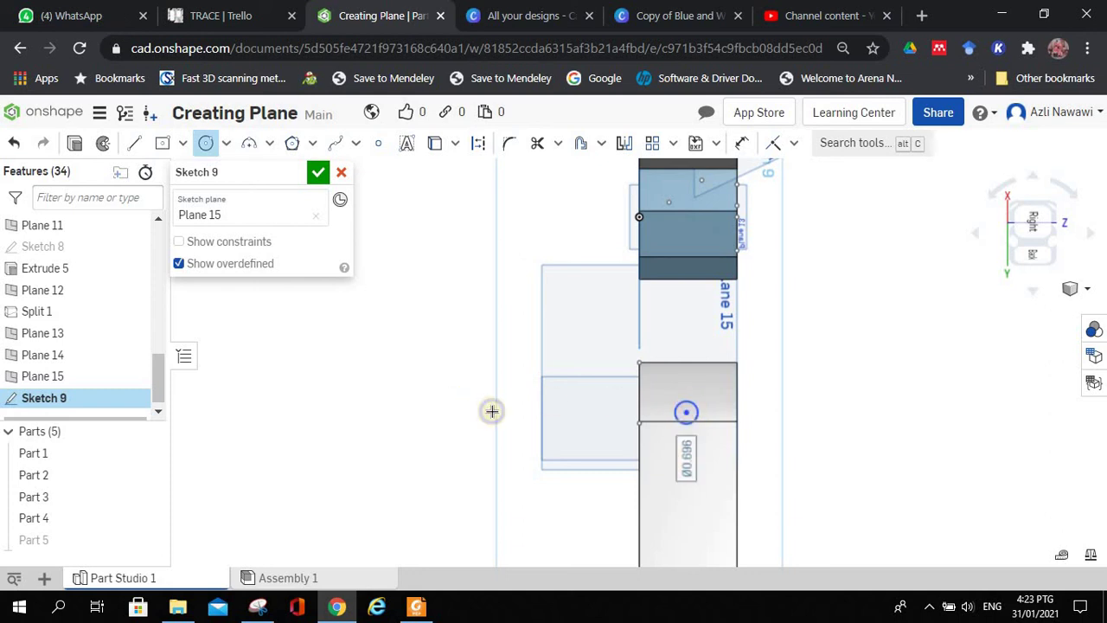
mouse_move(493, 411)
right_mouse_down()
mouse_move(517, 418)
mouse_move(527, 393)
right_mouse_up()
mouse_move(687, 395)
right_mouse_down()
mouse_move(712, 401)
mouse_move(698, 397)
right_mouse_up()
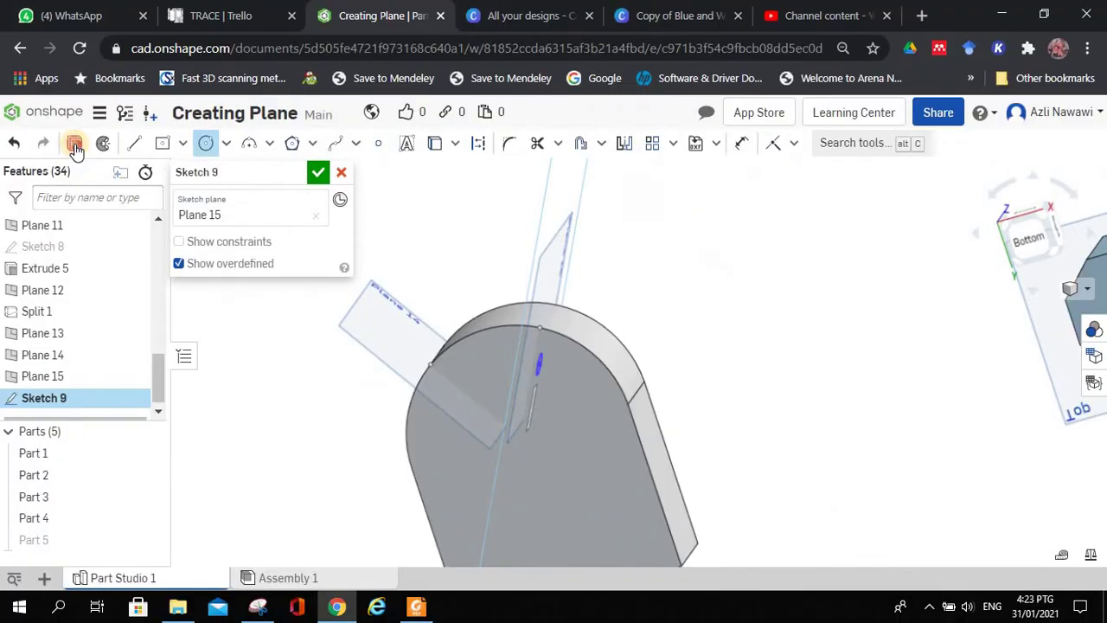
Cut a hole through the rounded top by extruding the circle as a symmetric Remove with a 10 in depth
left_click(149, 143)
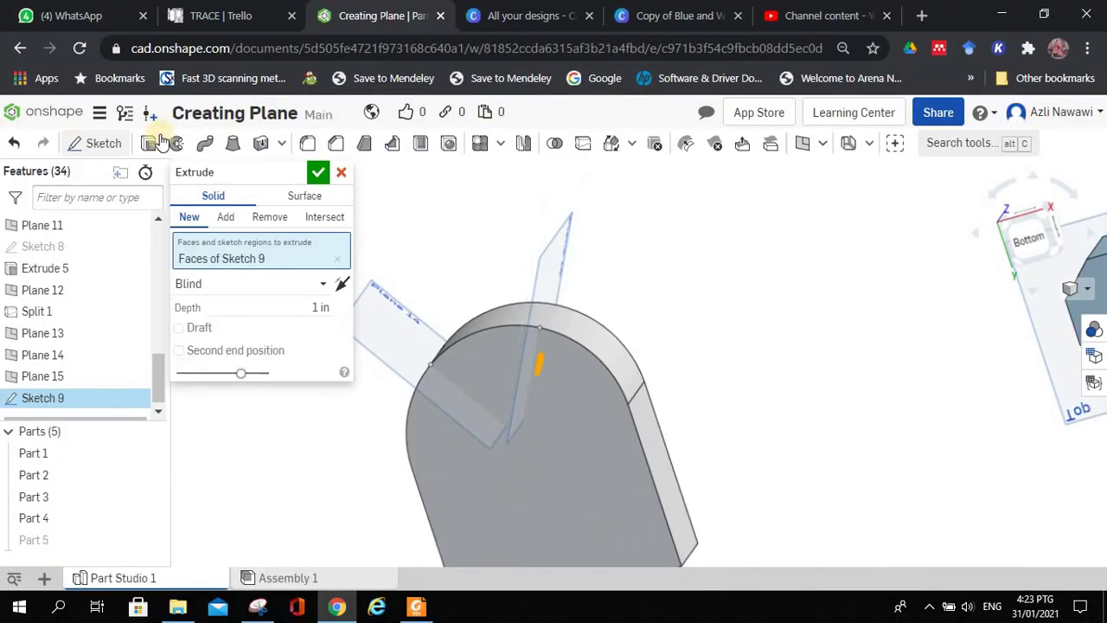
left_click(301, 284)
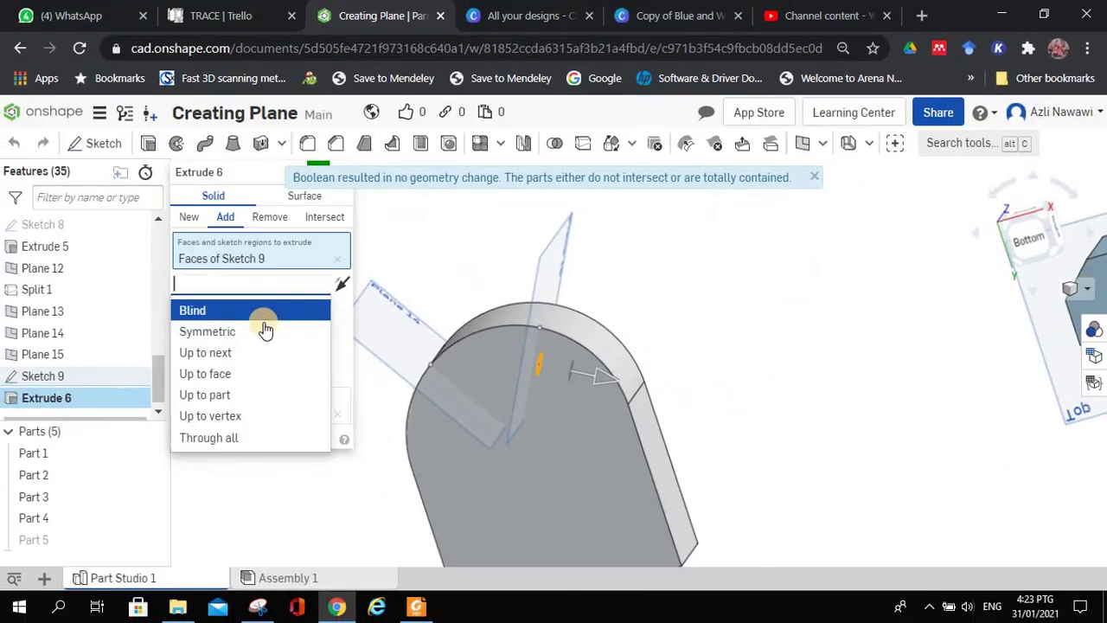
left_click(242, 334)
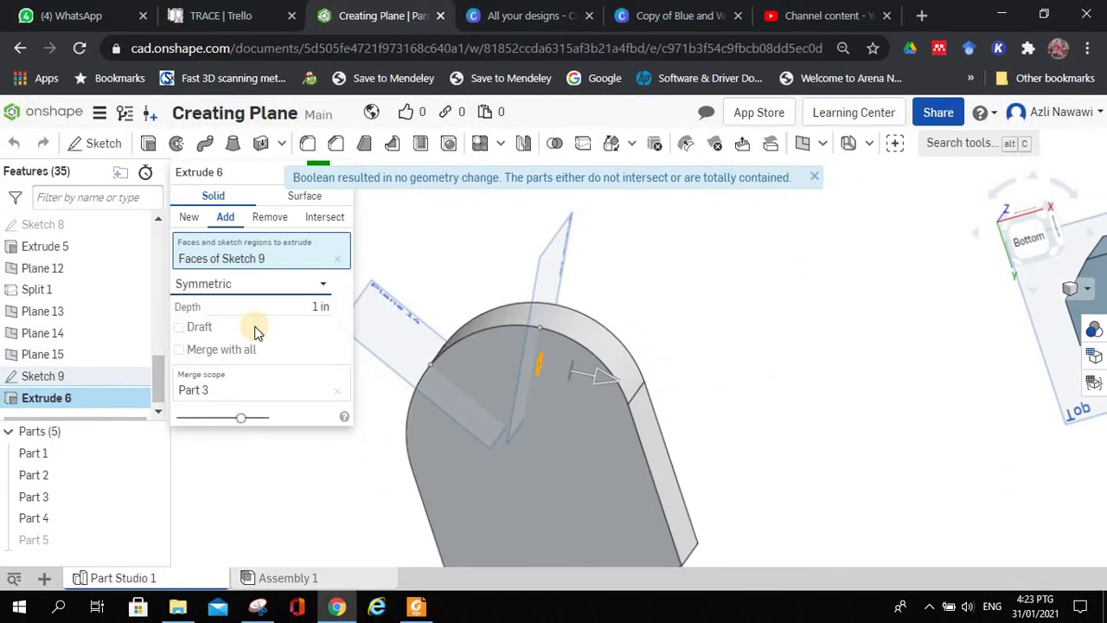
left_click(302, 308)
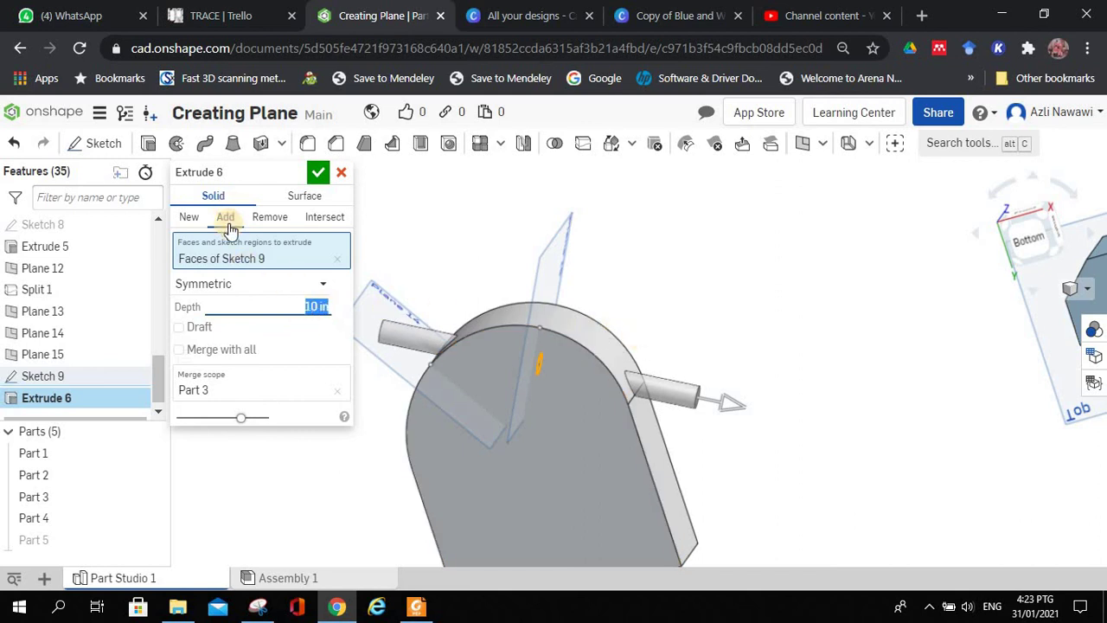
left_click(257, 220)
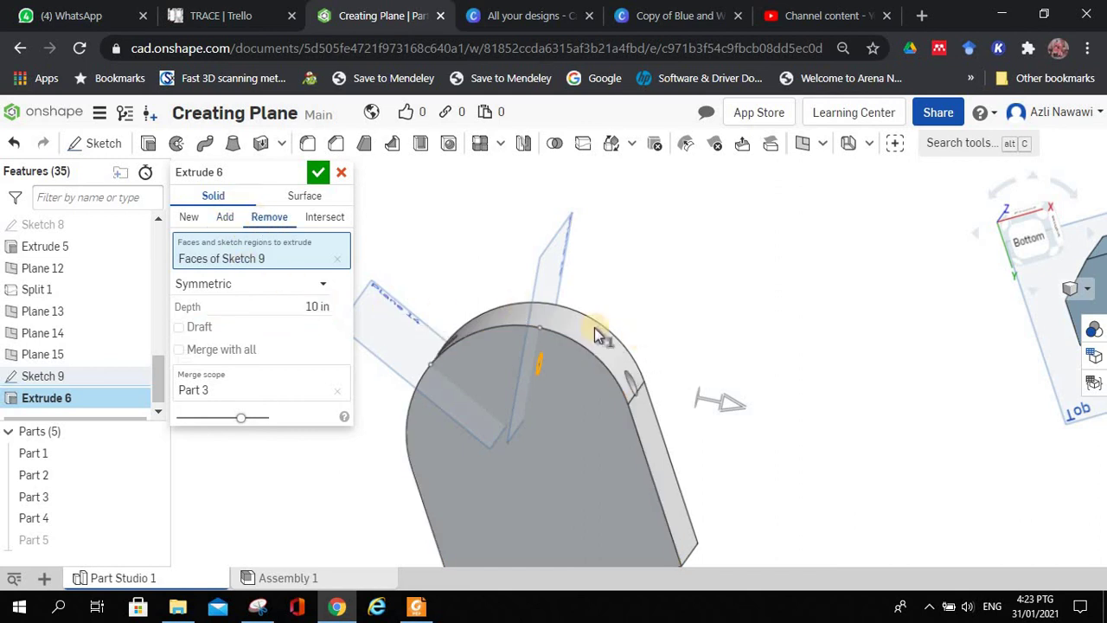
right_click_drag(593, 341, 728, 337)
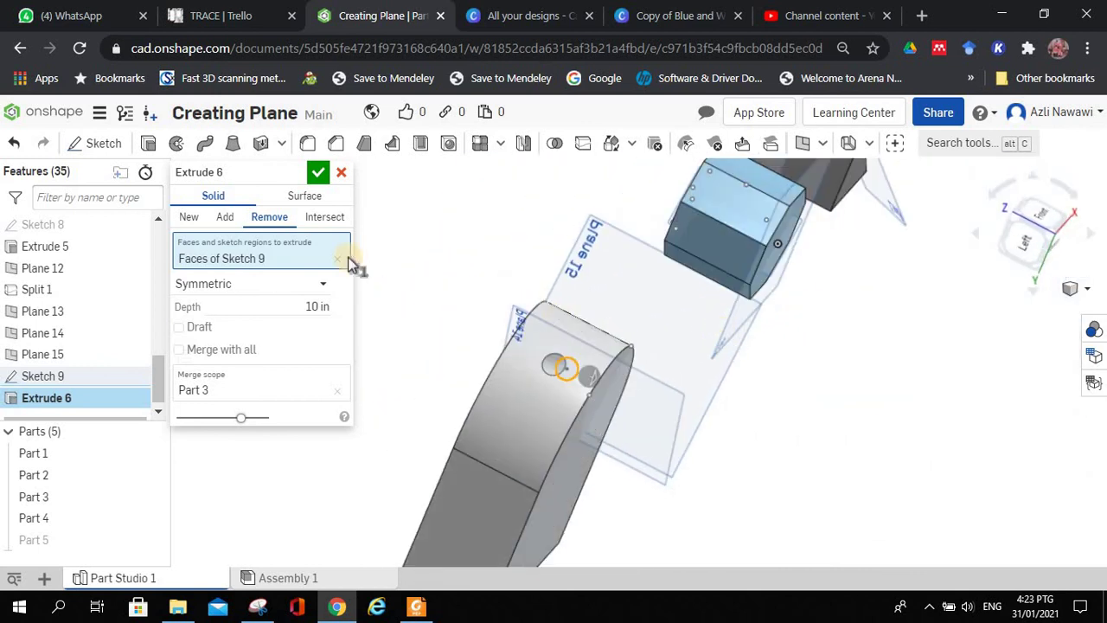
left_click(318, 172)
Examine the hole and the two curve point planes from several angles, along with the other parts in the studio
right_click_drag(388, 303, 514, 331)
scroll(607, 328, "up", 1)
scroll(607, 328, "down", 4)
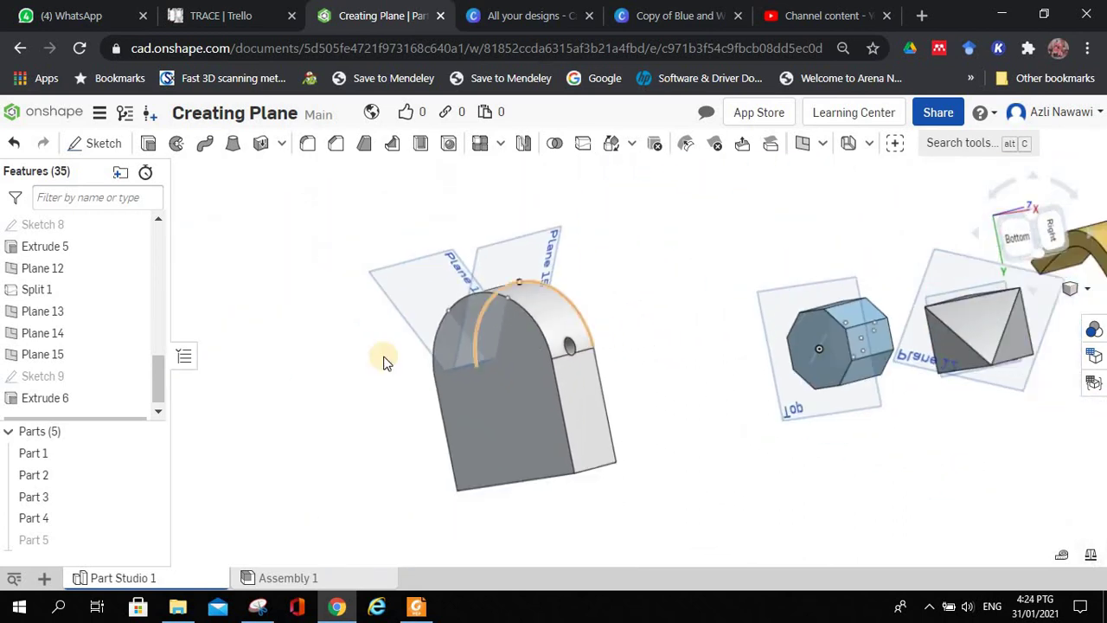
right_click_drag(407, 368, 458, 385)
middle_click_drag(674, 449, 521, 436)
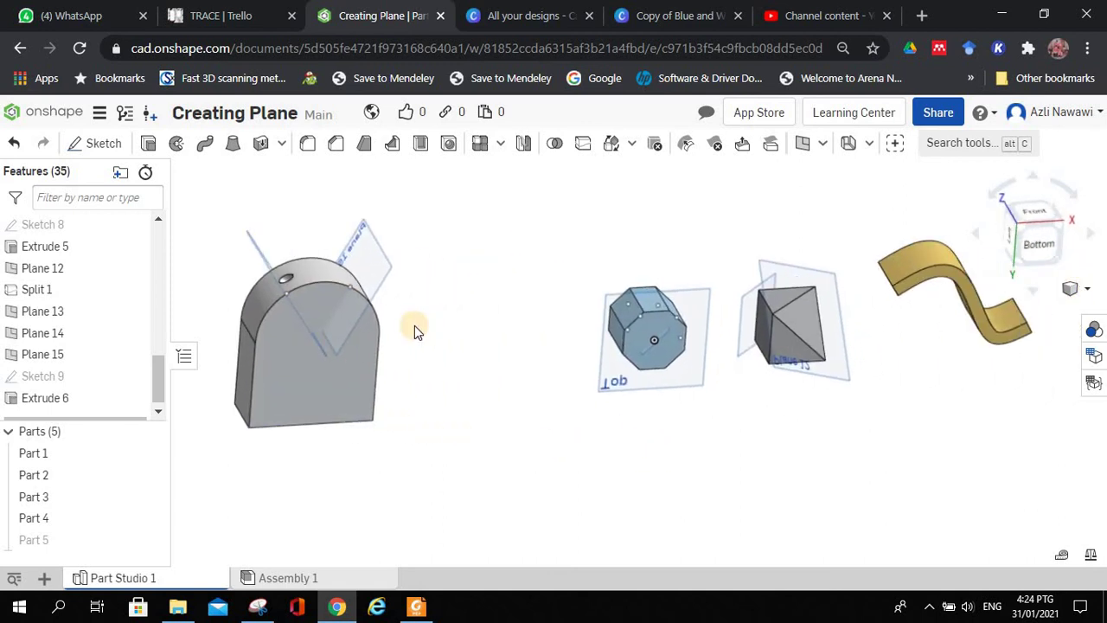
right_click_drag(475, 334, 495, 323)
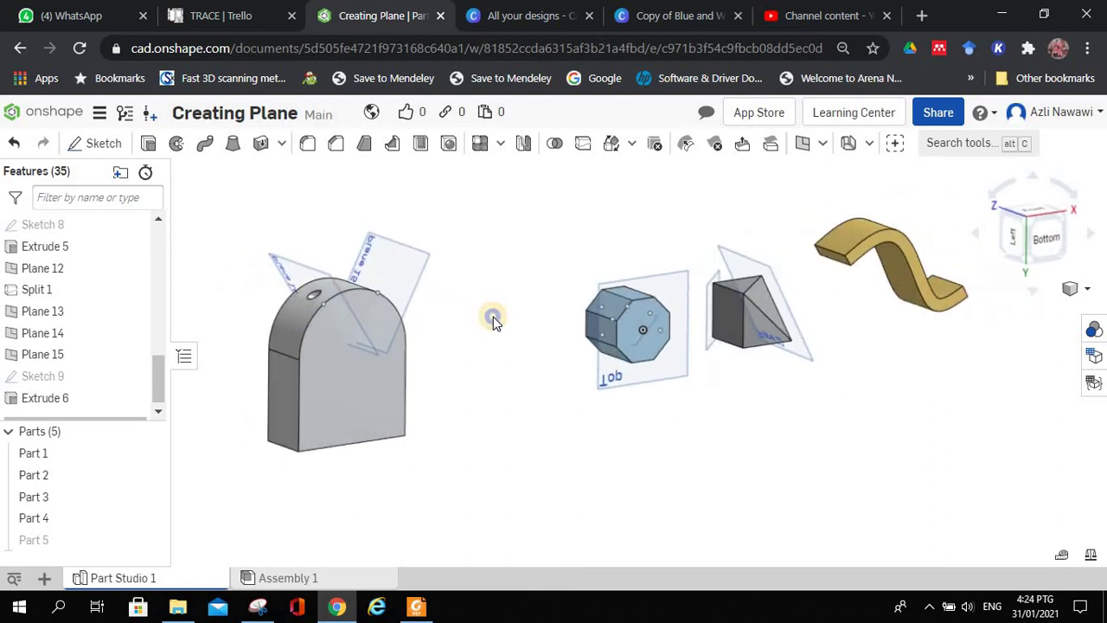